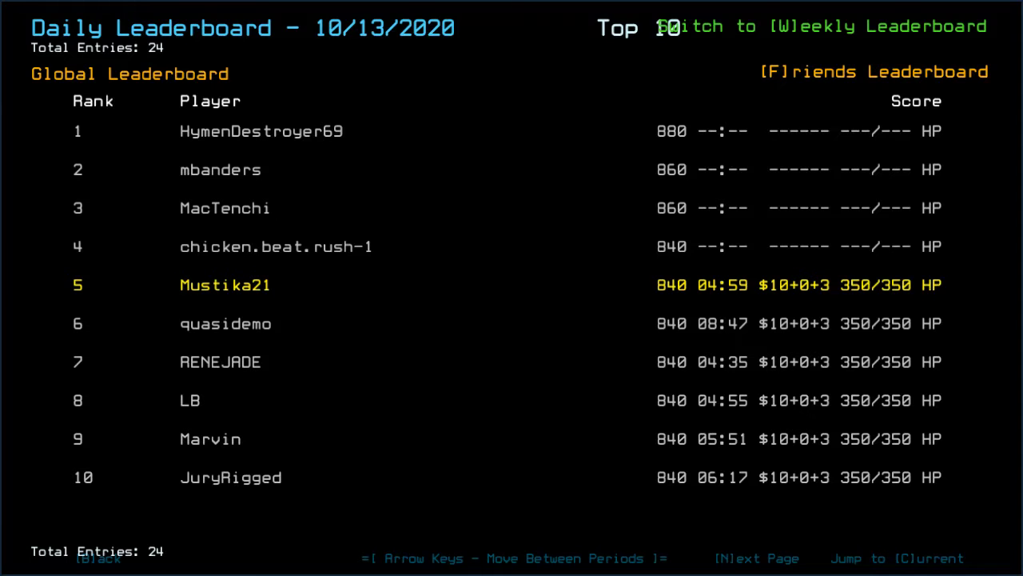
# View the Friends leaderboard, return to the Challenge Launcher, and start the daily challenge.
pyautogui.press('f')
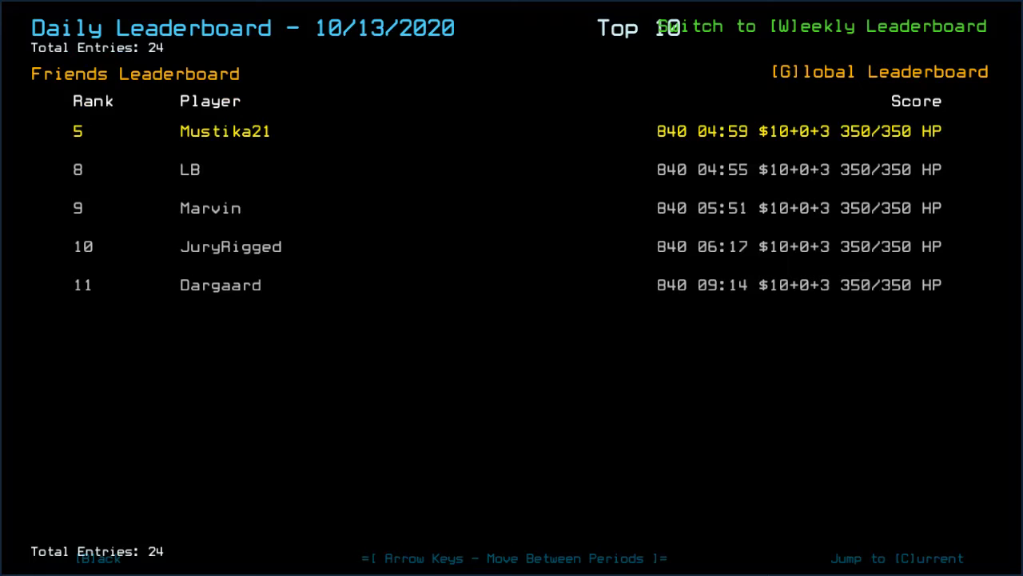
pyautogui.press('b')
pyautogui.press('d')
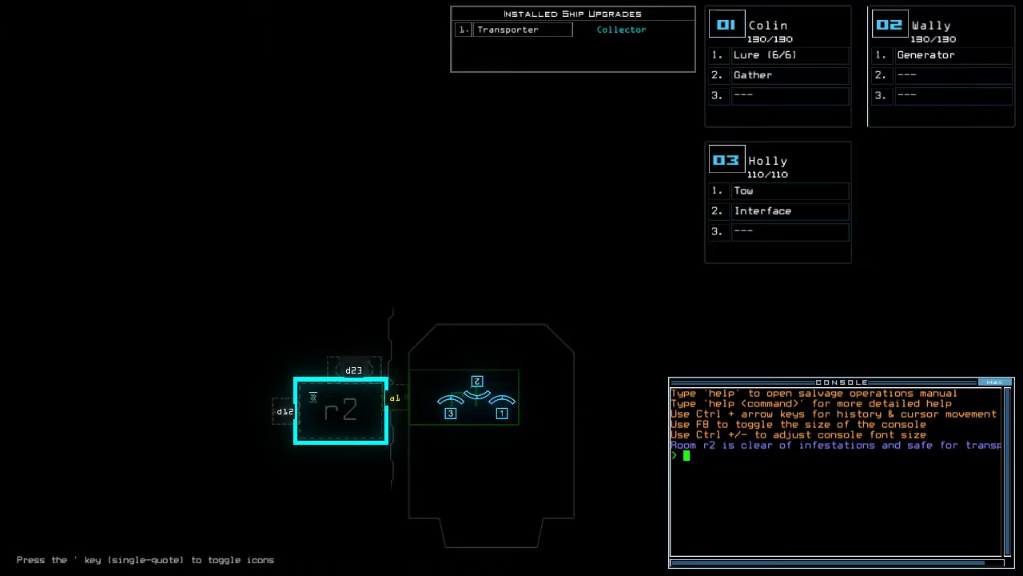
# Change the Far View, Quality and Clutter graphics settings, then resume the game.
pyautogui.press('Escape')
pyautogui.press('o')
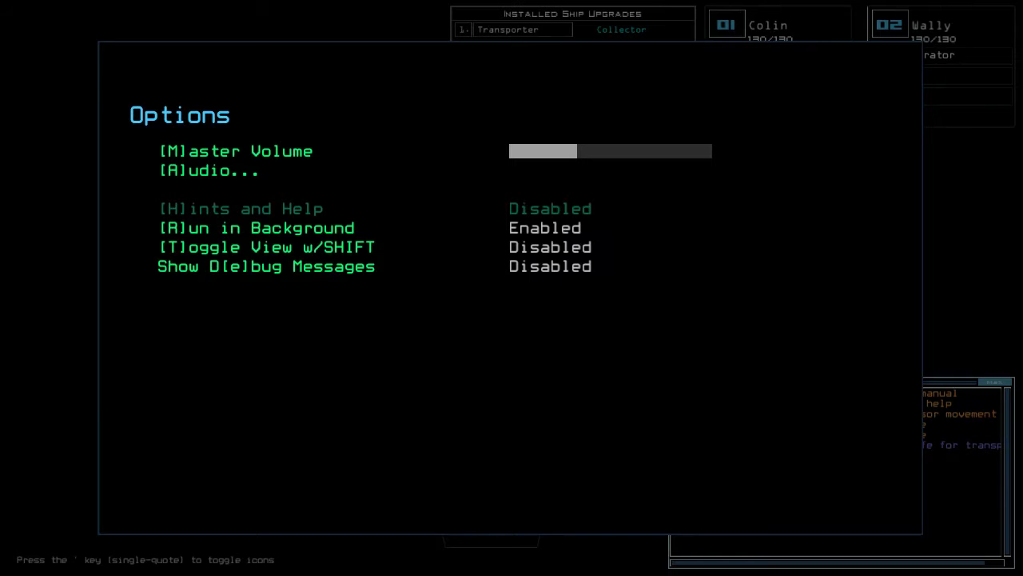
pyautogui.press('g')
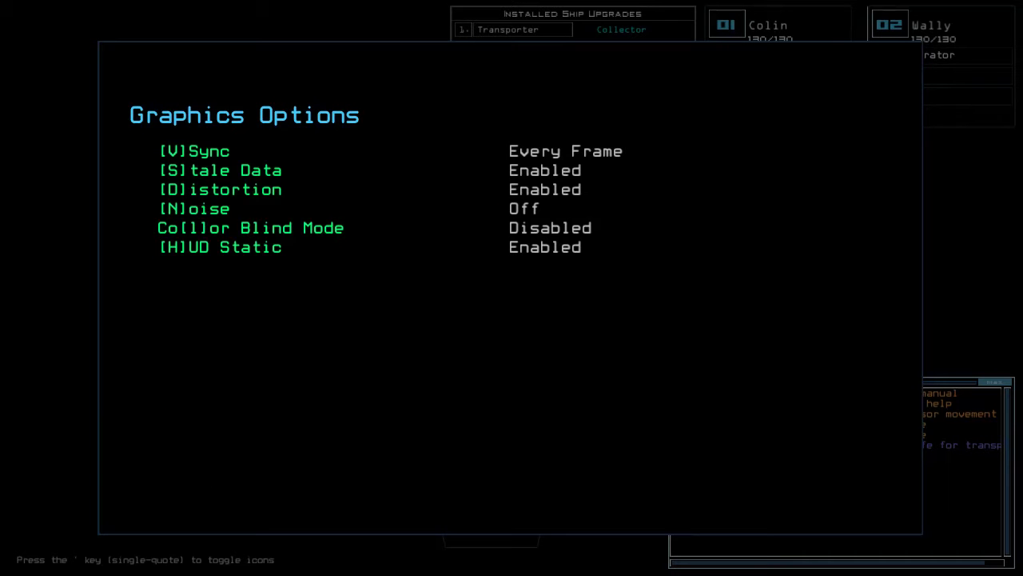
pyautogui.press('f')
pyautogui.press('q')
pyautogui.press('c')
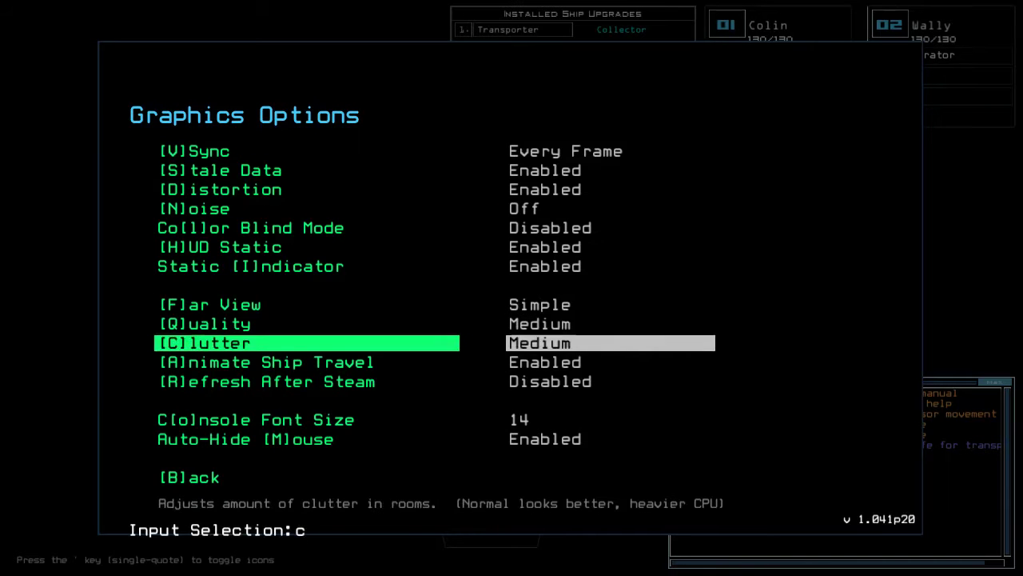
pyautogui.press('b')
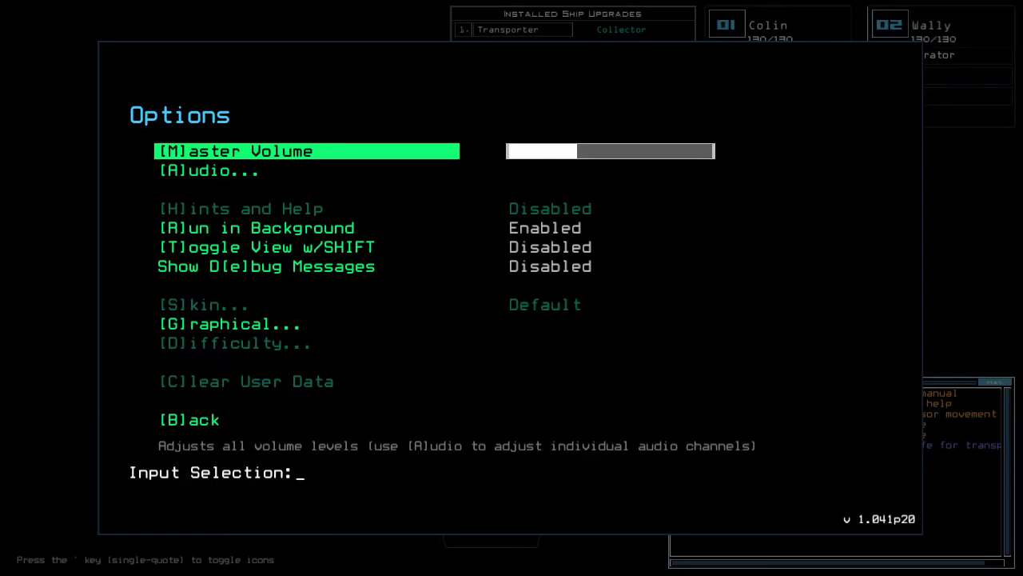
pyautogui.press('b')
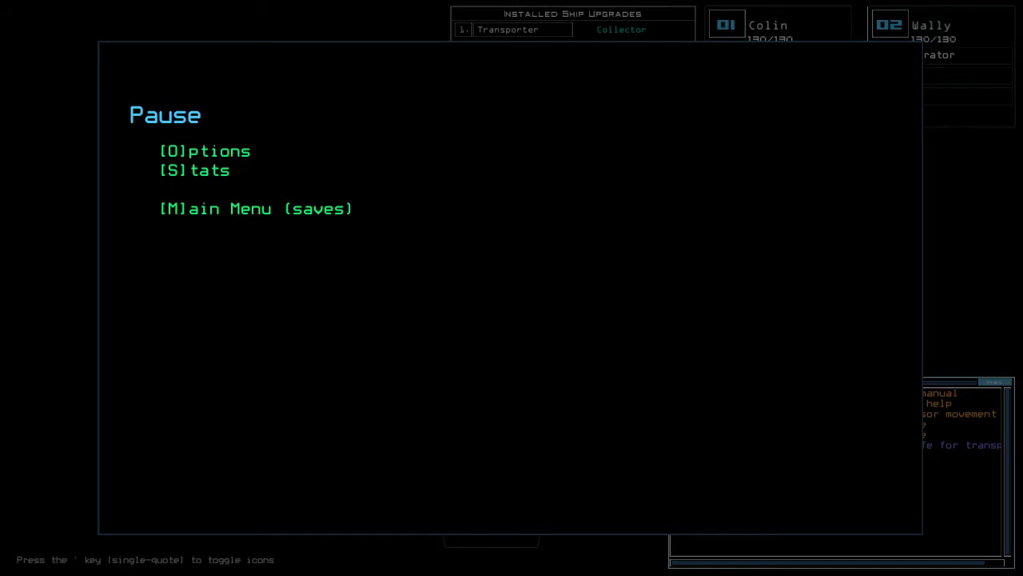
pyautogui.press('b')
# Edit and save the go alias, then run the derelict status report.
pyautogui.press('Left')
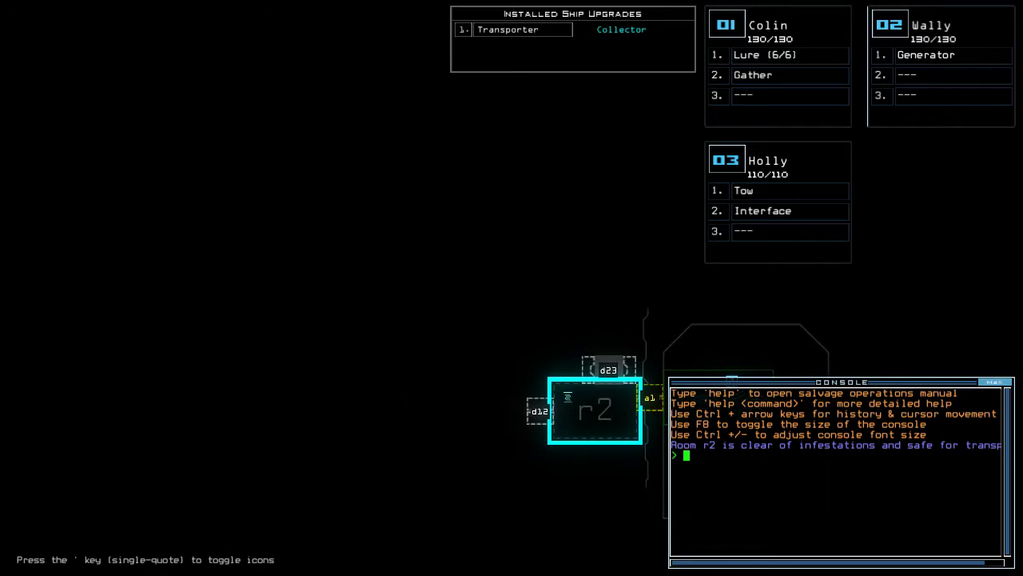
pyautogui.press('Right')
pyautogui.press('Up')
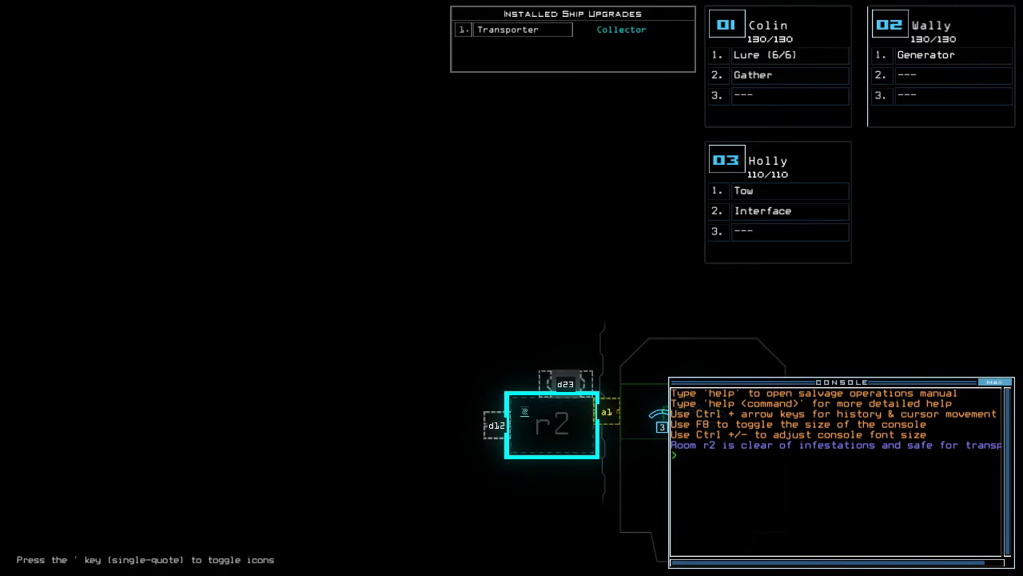
pyautogui.write('ias')
pyautogui.press('Return')
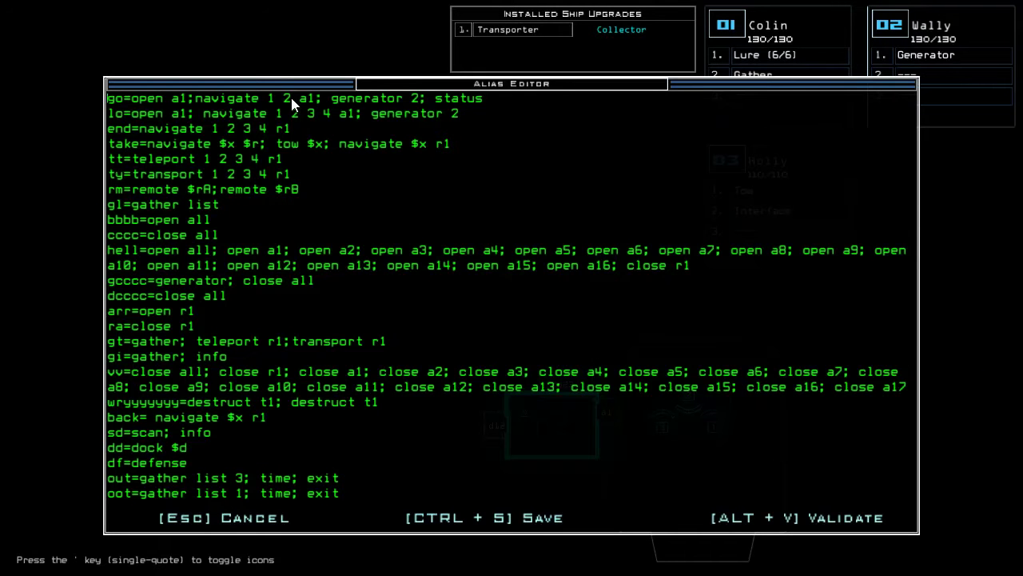
pyautogui.write('3 4')
pyautogui.hotkey('ctrl', 's')
pyautogui.write('status')
pyautogui.press('Return')
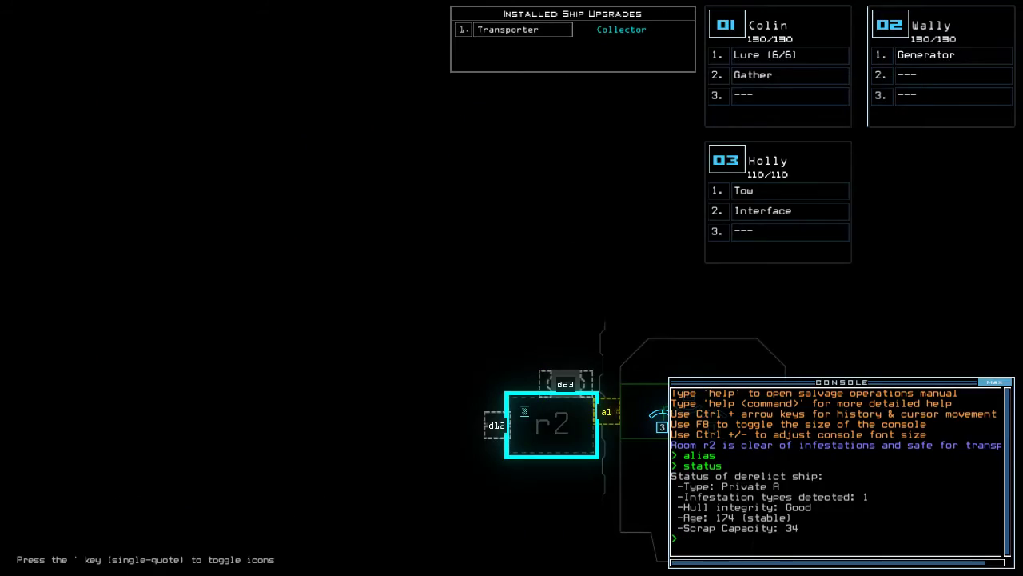
pyautogui.write('swap')
# Give Tow from Holly to Wally, and move Lure and Gather from Colin to Holly.
pyautogui.press('Return')
pyautogui.press('Return')
pyautogui.press('Escape')
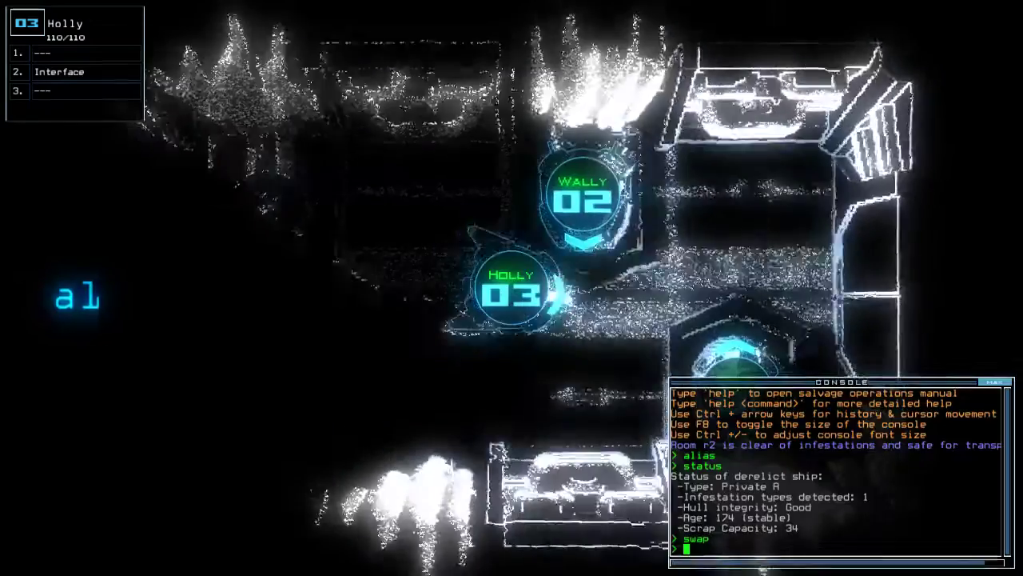
pyautogui.write('swap')
pyautogui.press('Return')
pyautogui.hotkey('ctrl', 'Return')
pyautogui.press('Escape')
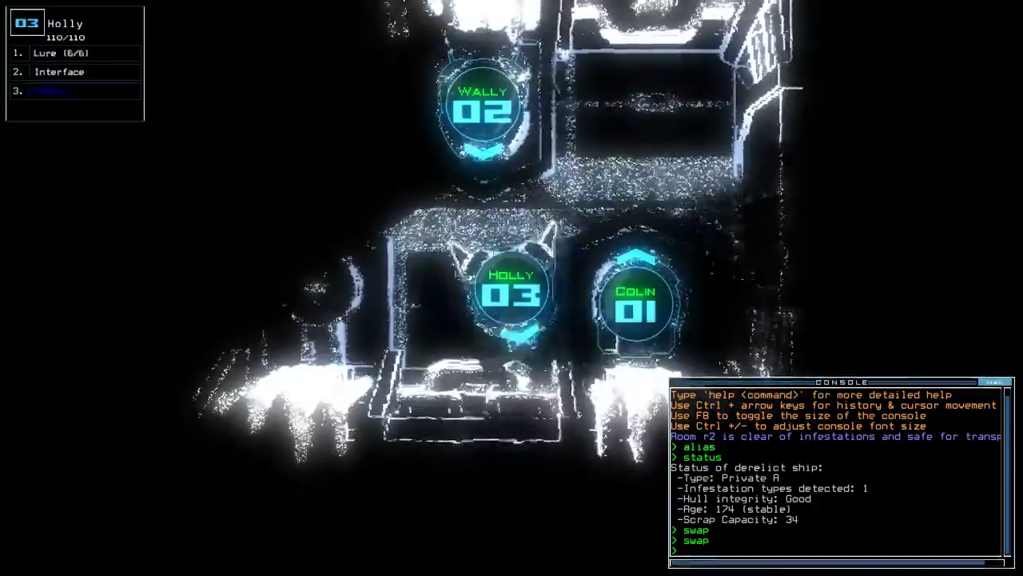
# Check each drone's camera and the ship map, then start the mission with go.
pyautogui.press('Left')
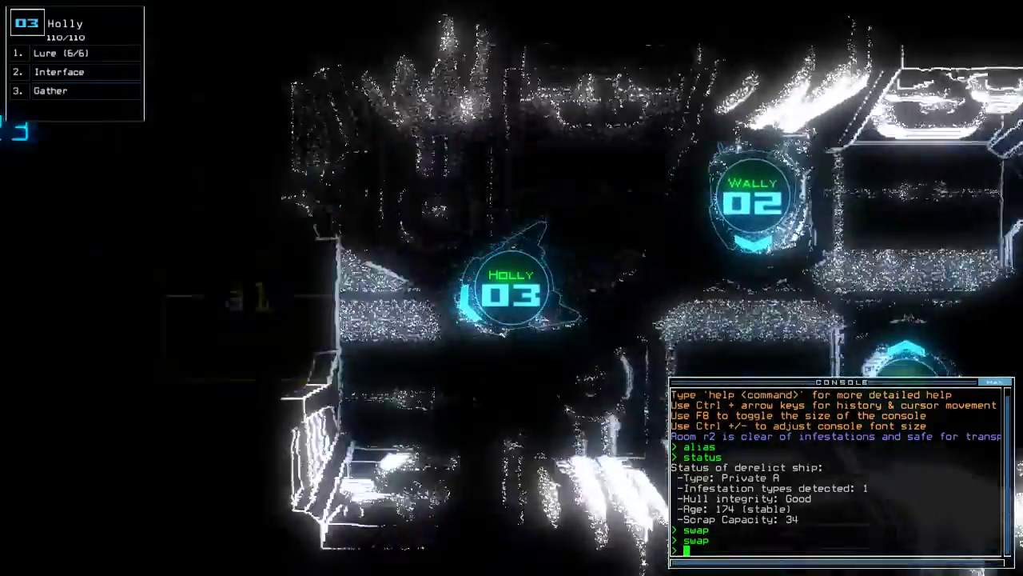
pyautogui.press('2')
pyautogui.press('1')
pyautogui.press('3')
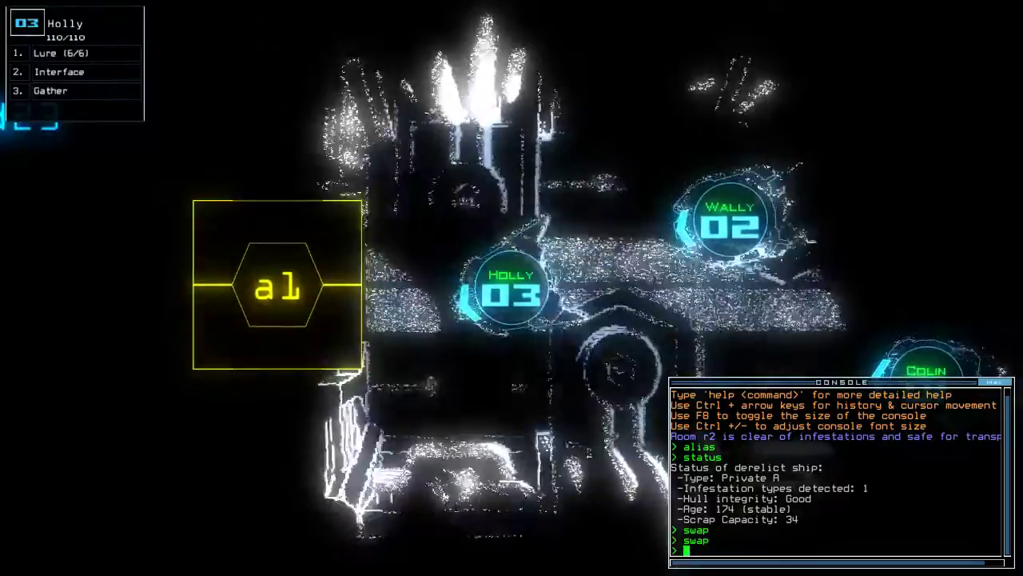
pyautogui.press('Tab')
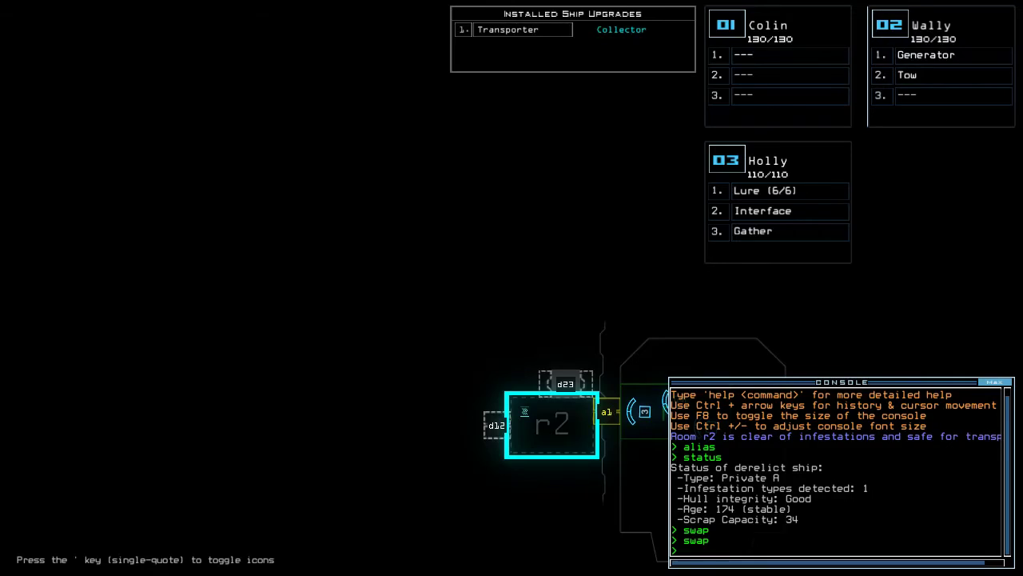
pyautogui.press('Tab')
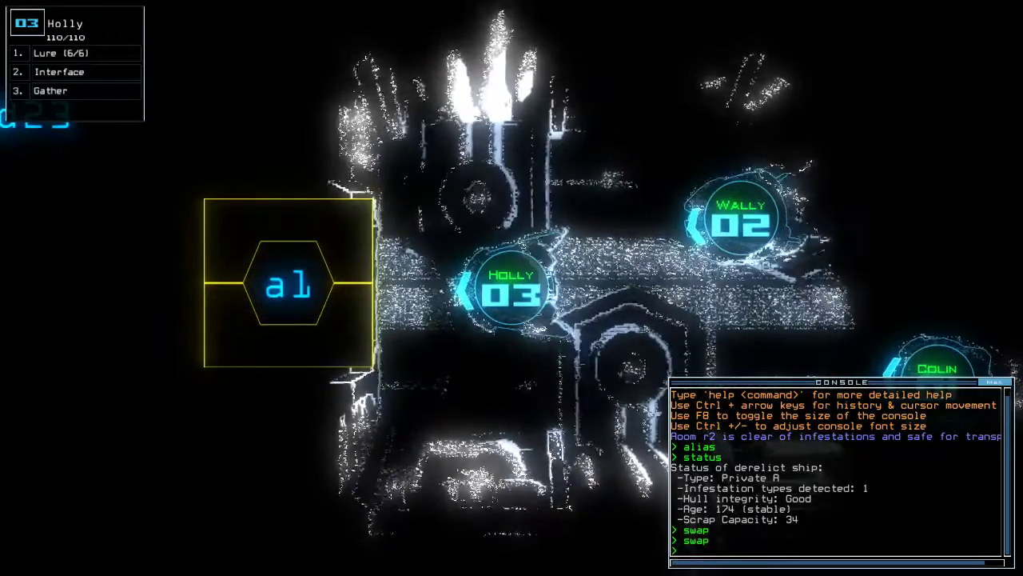
pyautogui.write('go')
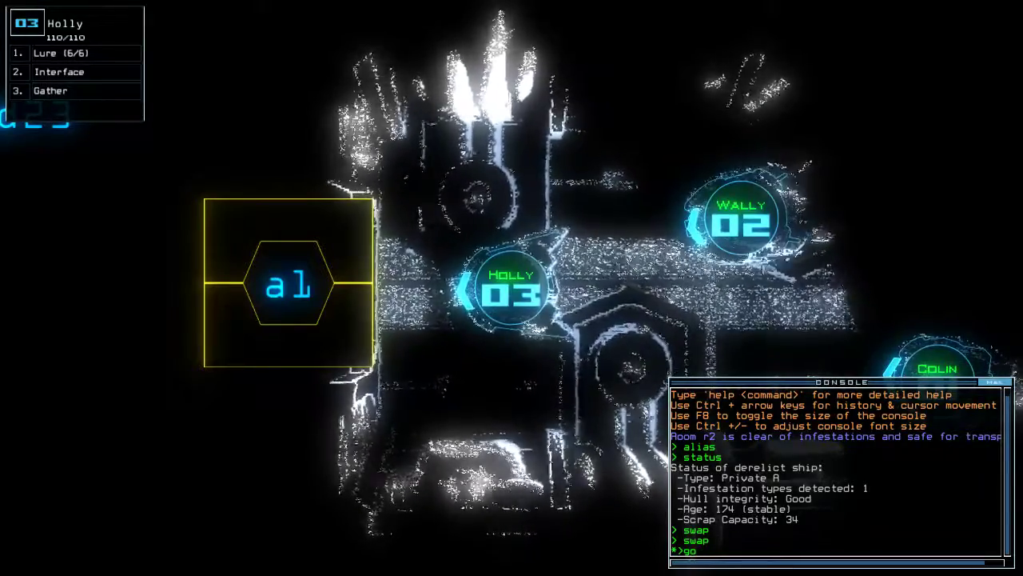
pyautogui.press('Return')
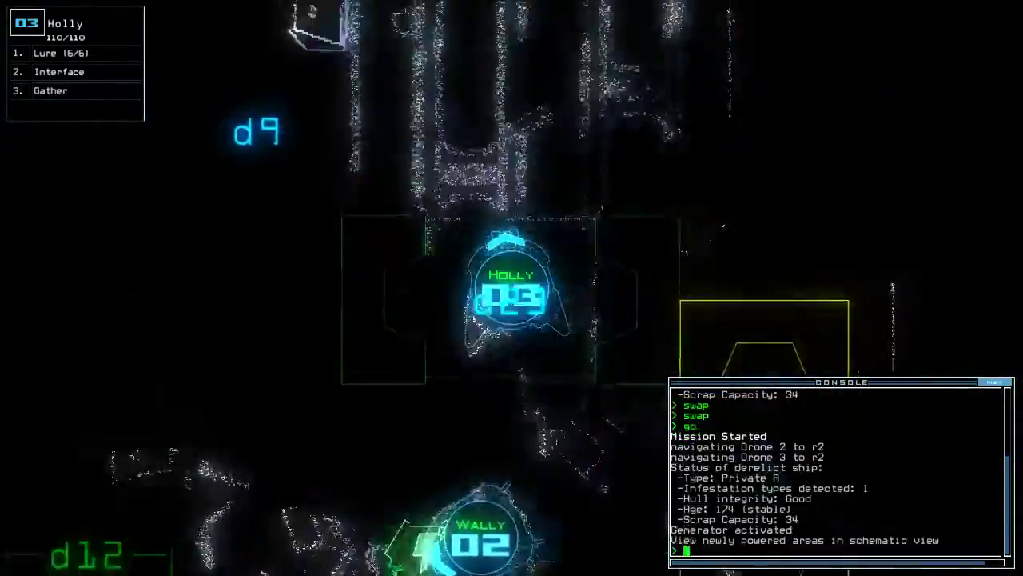
pyautogui.write('cccc')
# Drop a lure in r3 and send Holly through d22, d9 and d23, closing doors.
pyautogui.press('Return')
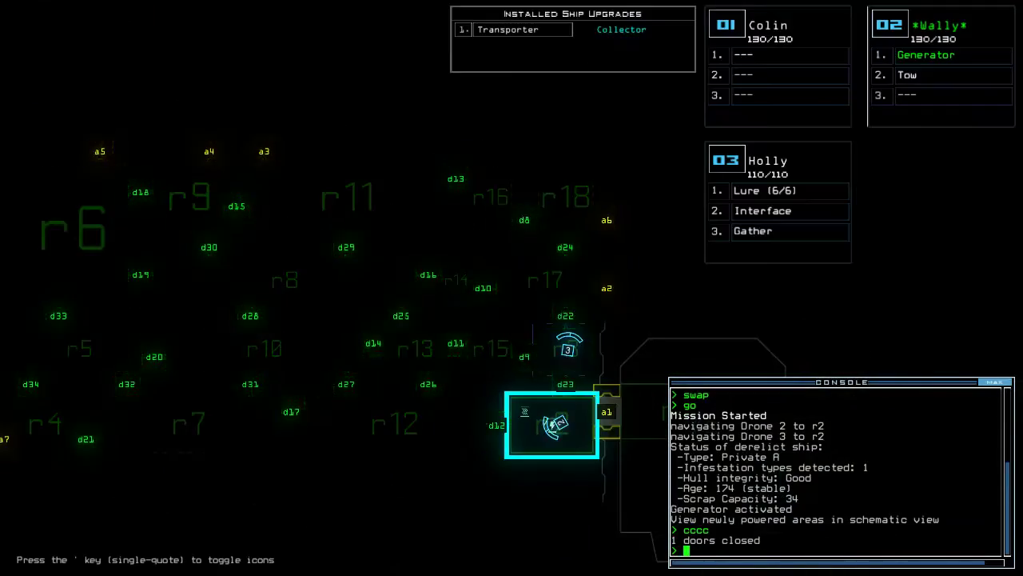
pyautogui.write('1')
pyautogui.press('Return')
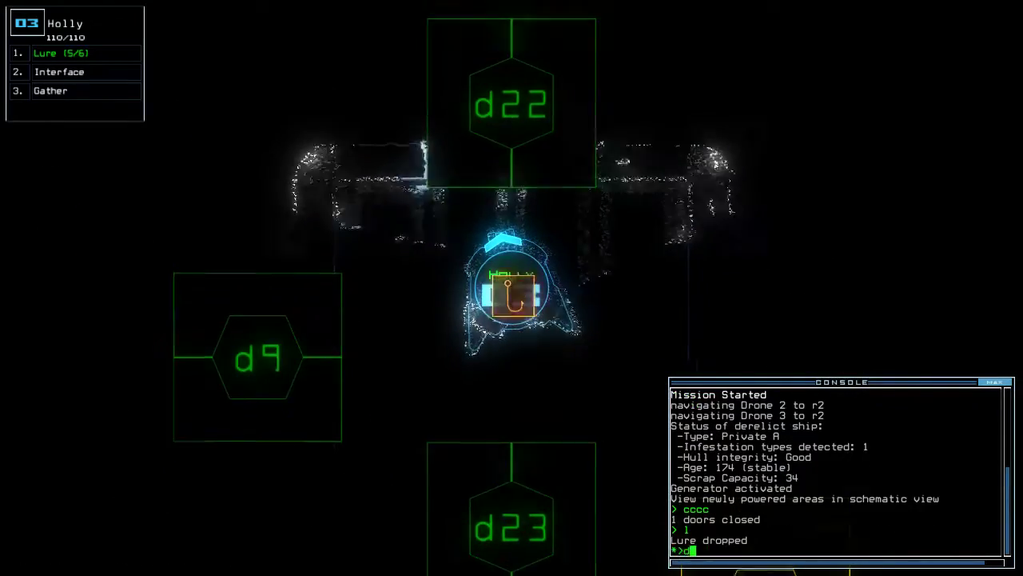
pyautogui.write('d22')
pyautogui.press('Return')
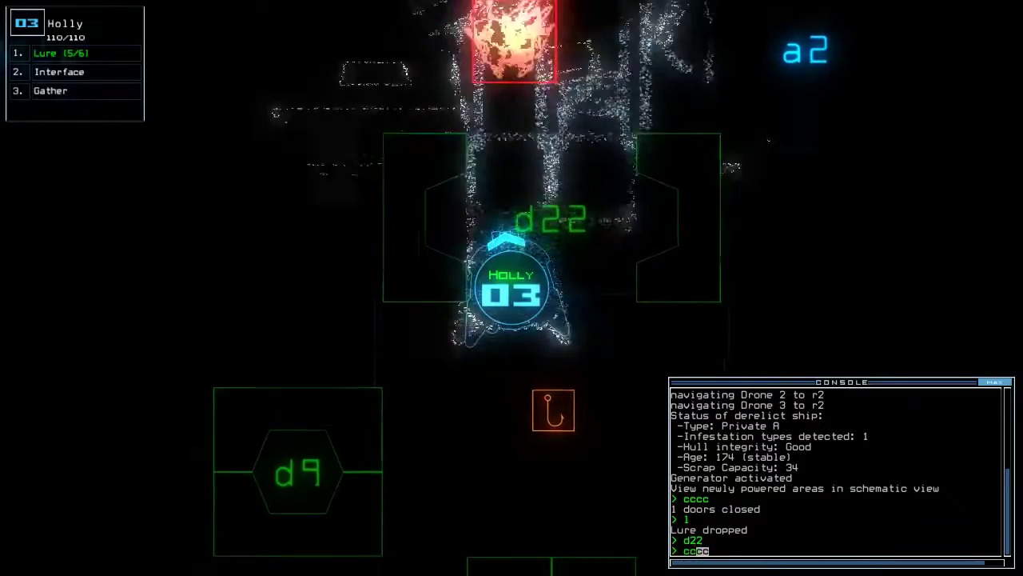
pyautogui.write('cccc')
pyautogui.press('Return')
pyautogui.write('d9')
pyautogui.press('Return')
pyautogui.write('d23')
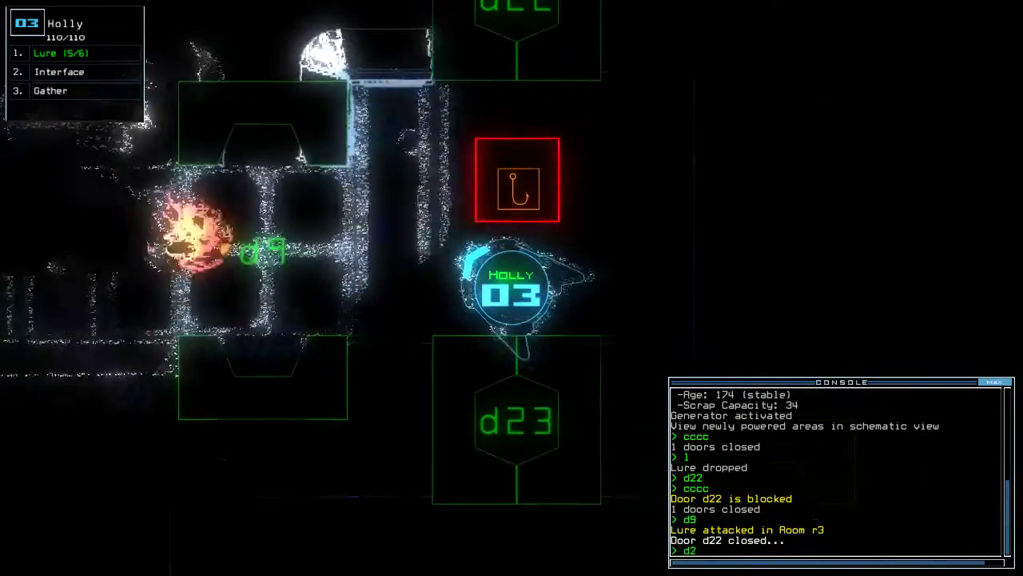
pyautogui.press('Return')
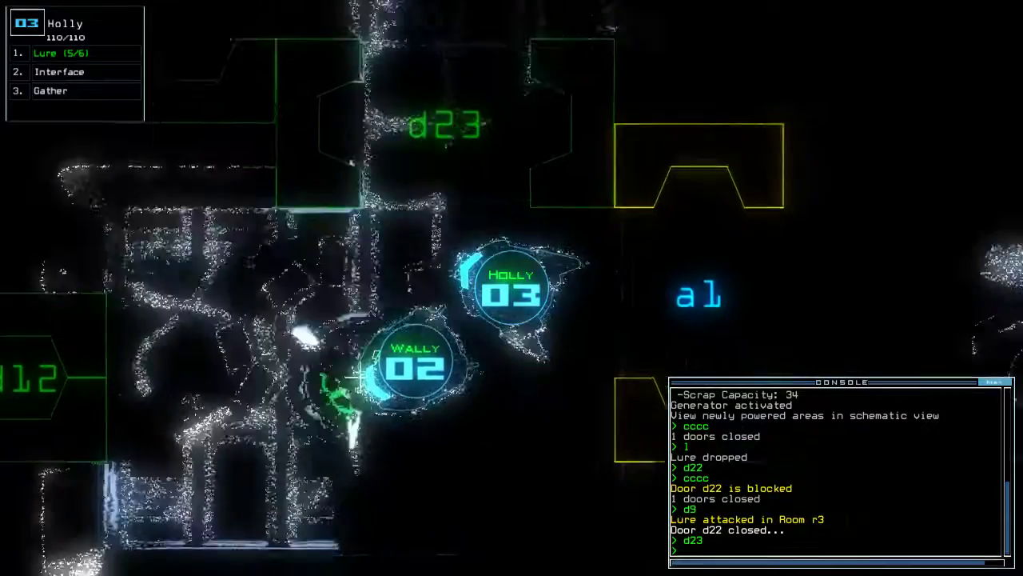
pyautogui.write('cccc')
pyautogui.press('Return')
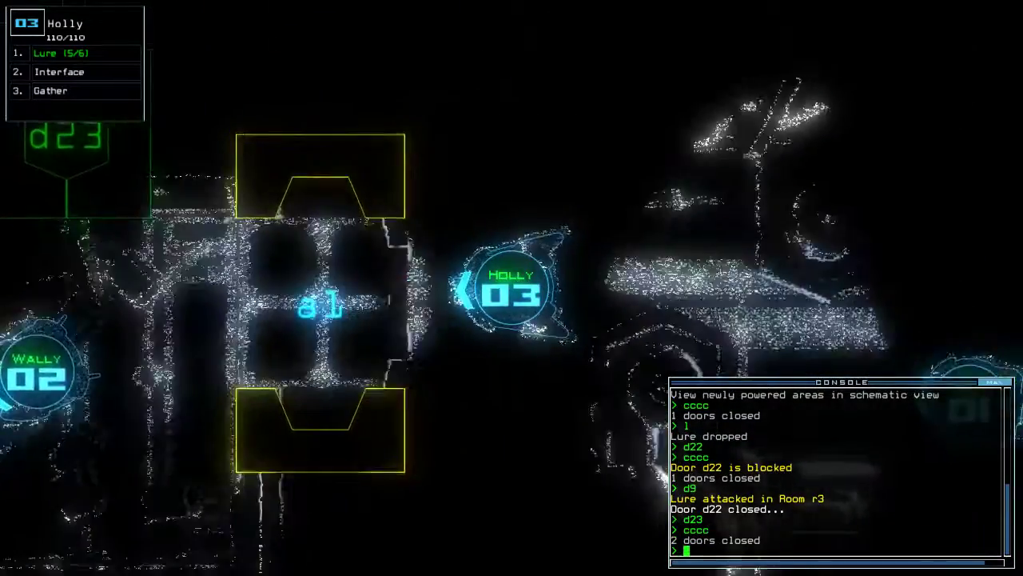
# Re-dock the boarding ship at airlock a2.
pyautogui.press('Tab')
pyautogui.write('dd a2')
pyautogui.press('Return')
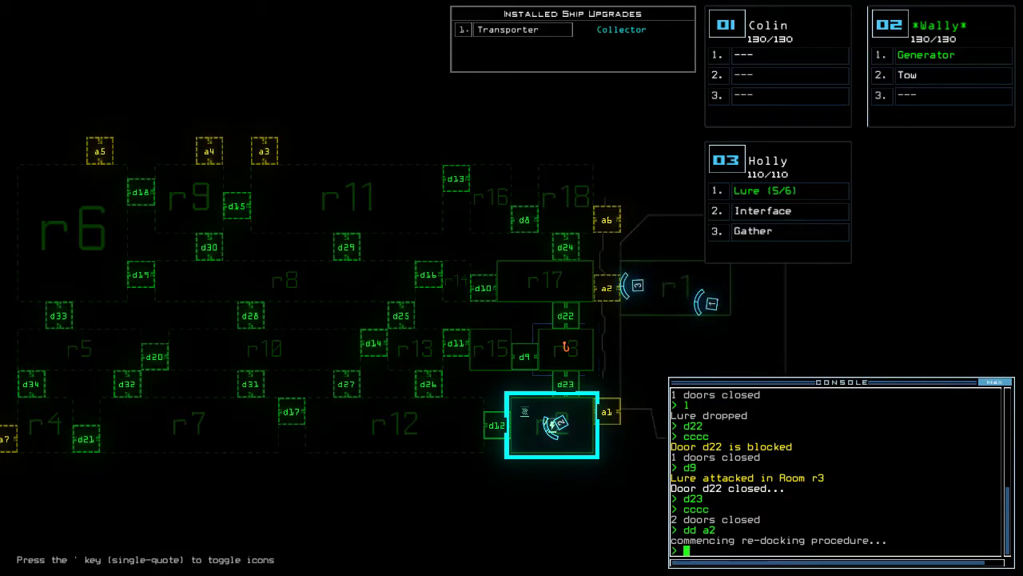
pyautogui.press('Tab')
pyautogui.write('arr')
# Open the doors to r1 and briefly toggle the ship defenses through the room interface.
pyautogui.press('Return')
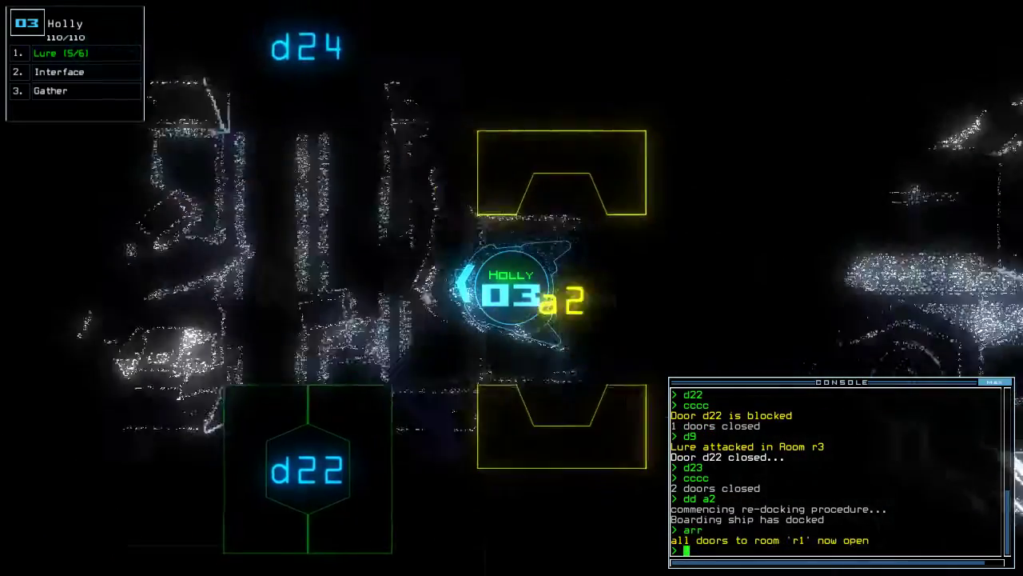
pyautogui.write('rv')
pyautogui.press('Return')
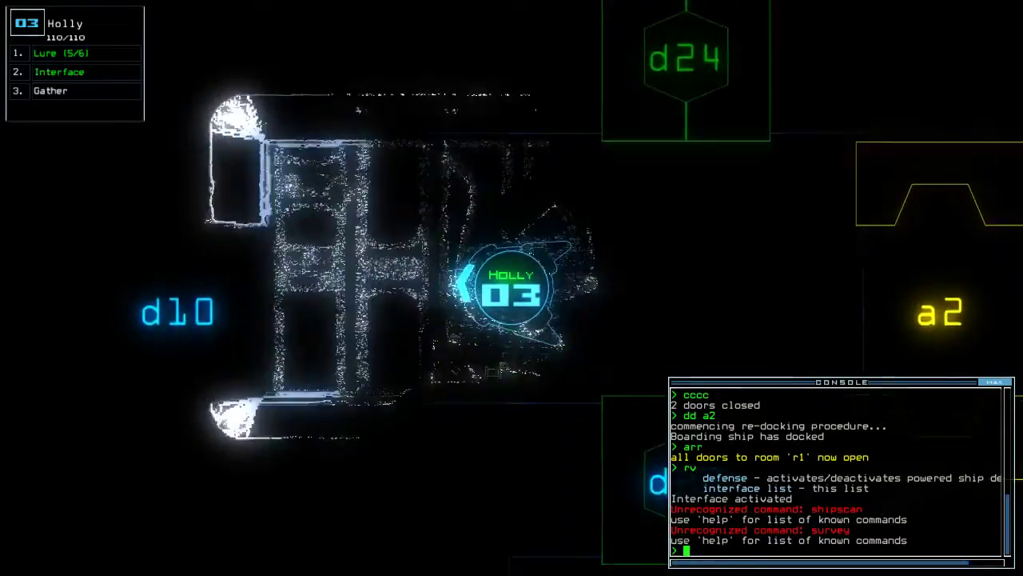
pyautogui.write('df')
pyautogui.press('Return')
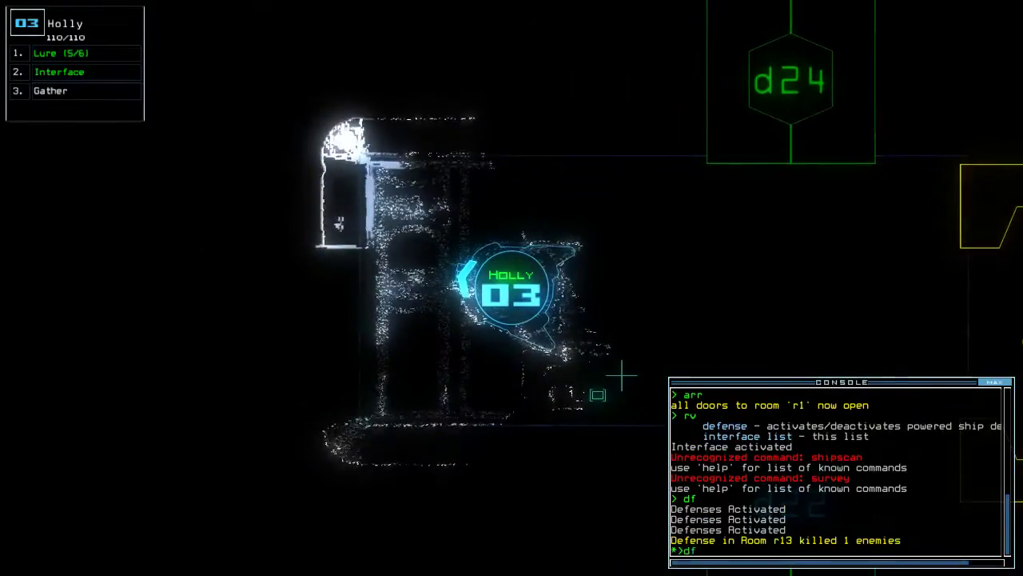
pyautogui.press('Return')
pyautogui.press('Tab')
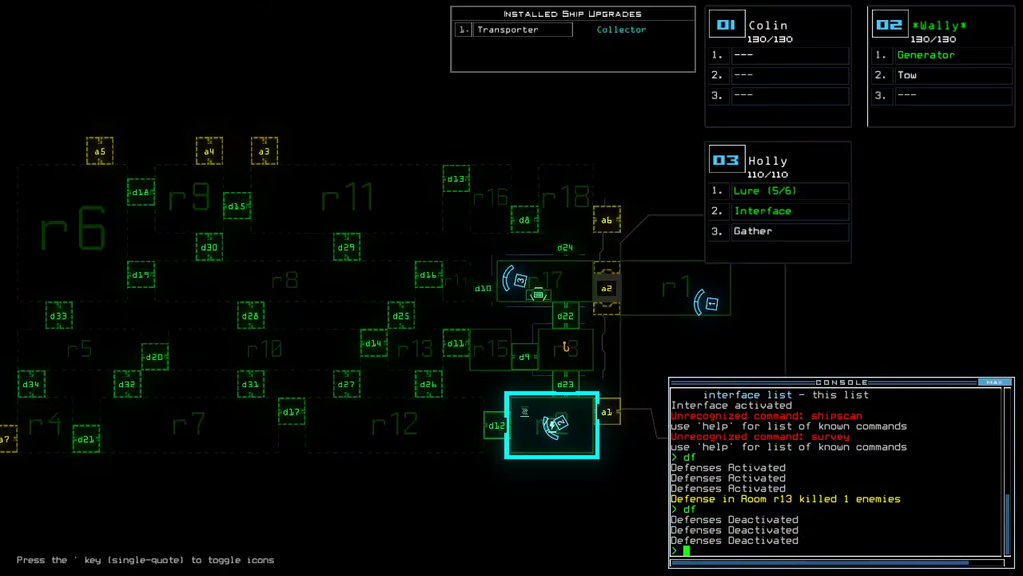
pyautogui.write('l')
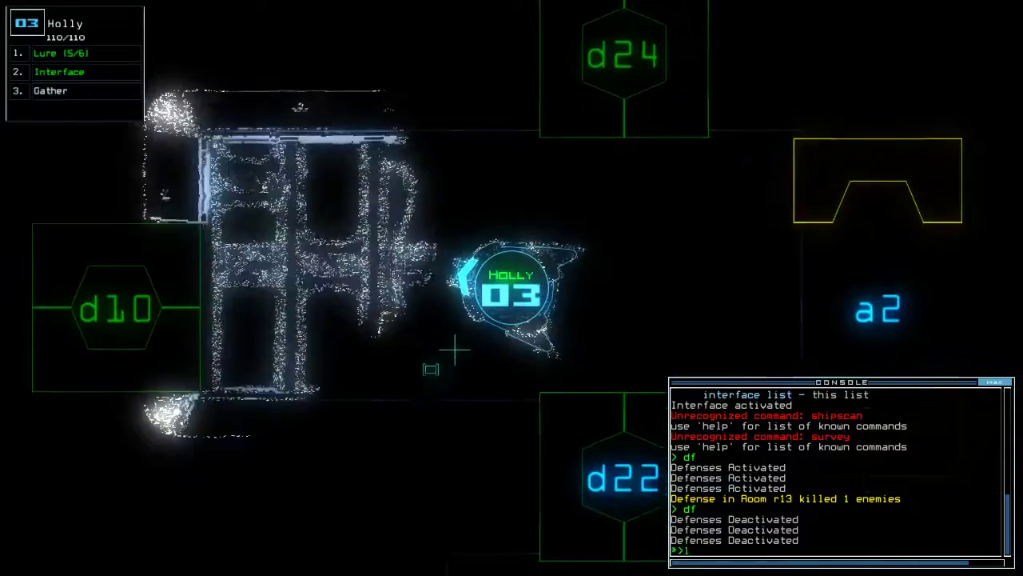
# Drop a lure, move Holly through d24 and d10, close doors, and pick up the lure.
pyautogui.press('Return')
pyautogui.write('d24')
pyautogui.press('Return')
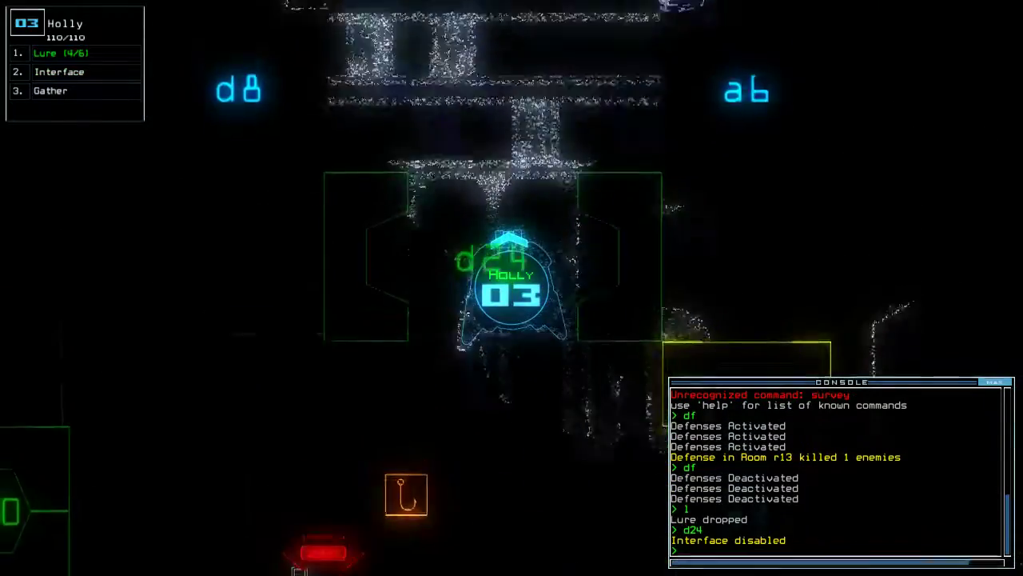
pyautogui.press('Down')
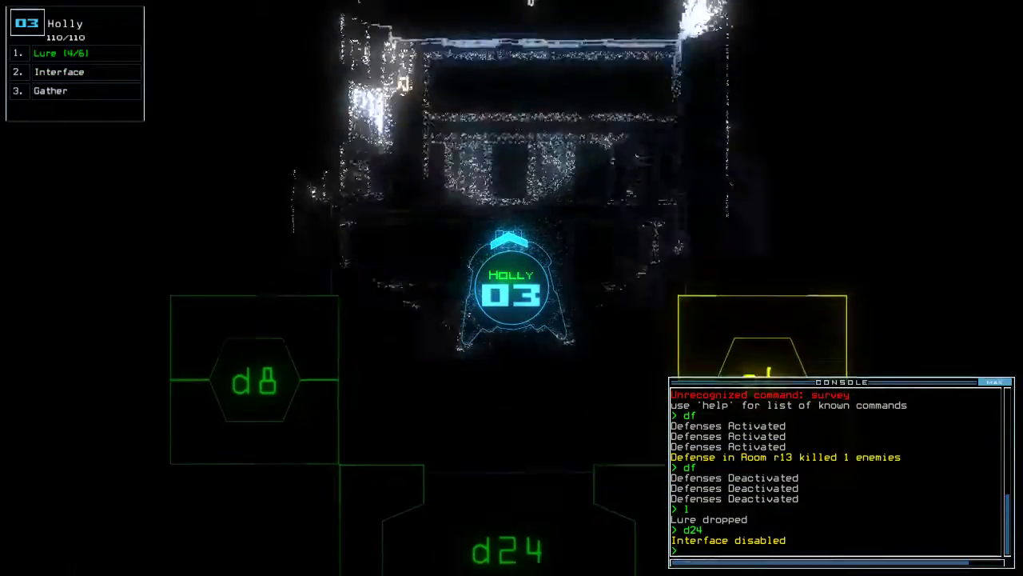
pyautogui.write('d24')
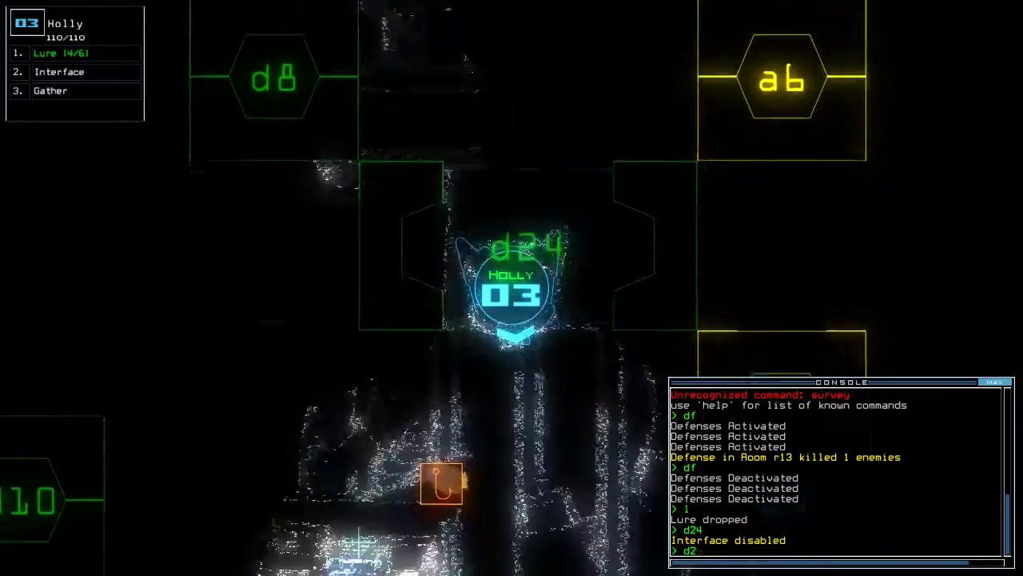
pyautogui.press('Return')
pyautogui.write('d10')
pyautogui.press('Return')
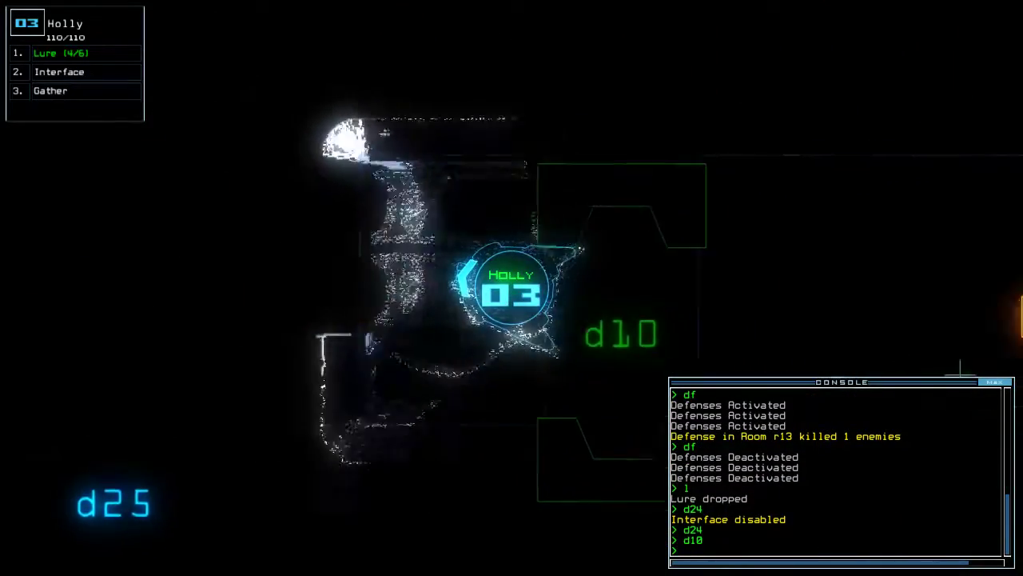
pyautogui.write('cccc')
pyautogui.press('Return')
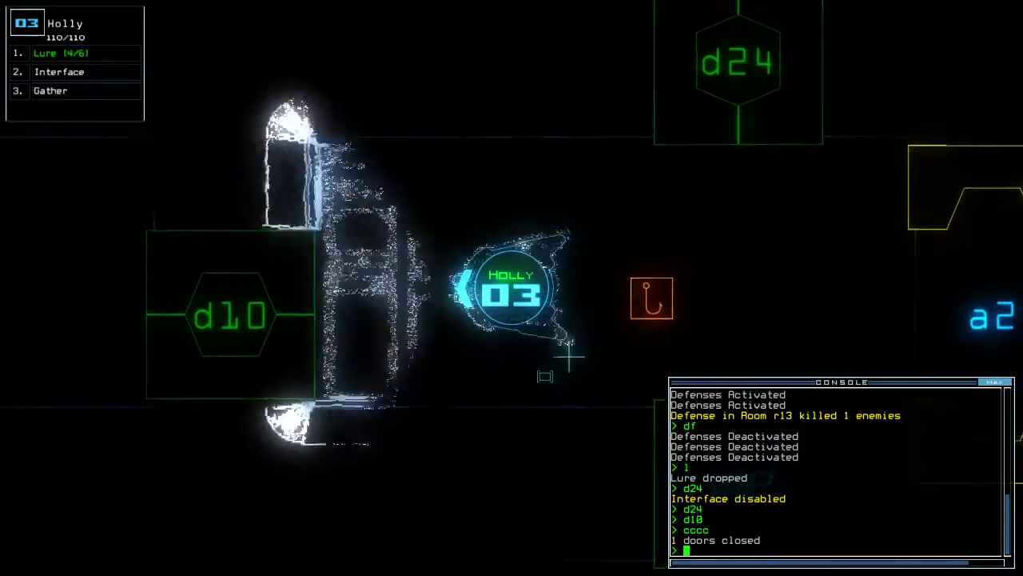
pyautogui.write('pickup')
pyautogui.press('Return')
pyautogui.write('d10')
# Return through d10, drop a lure, pass d16, and gather scrap twice.
pyautogui.press('Return')
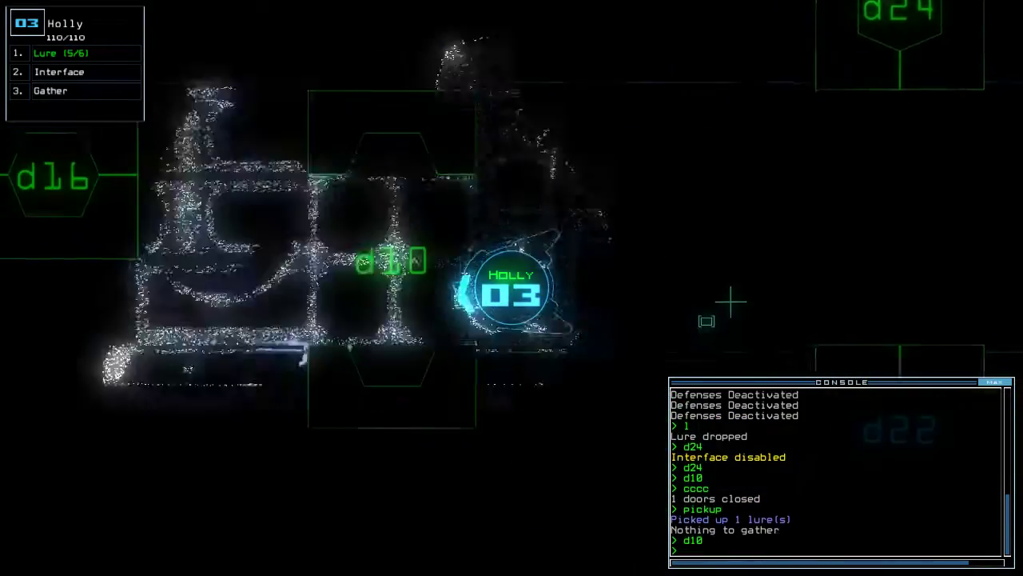
pyautogui.write('l')
pyautogui.press('Return')
pyautogui.write('d16')
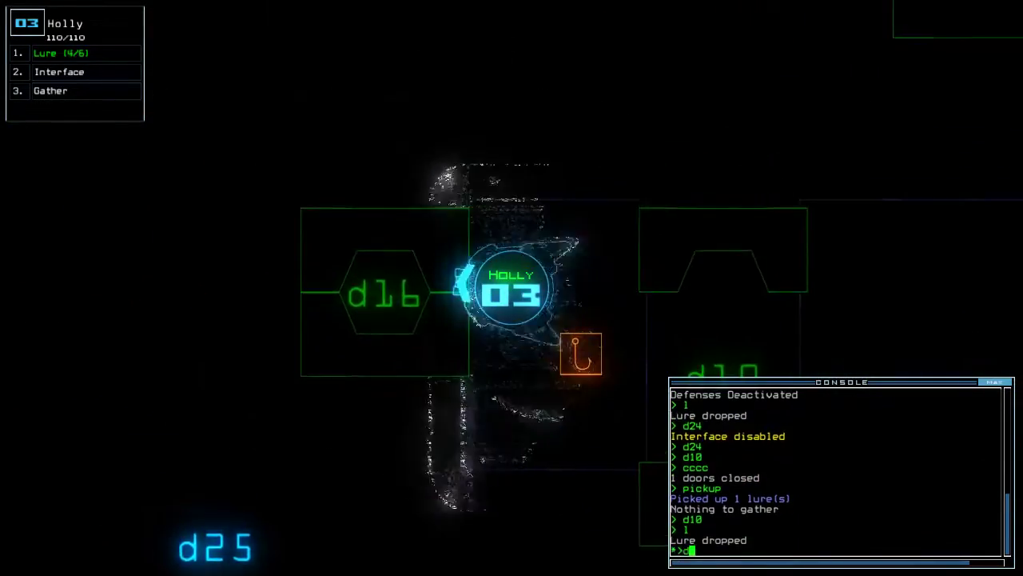
pyautogui.press('Return')
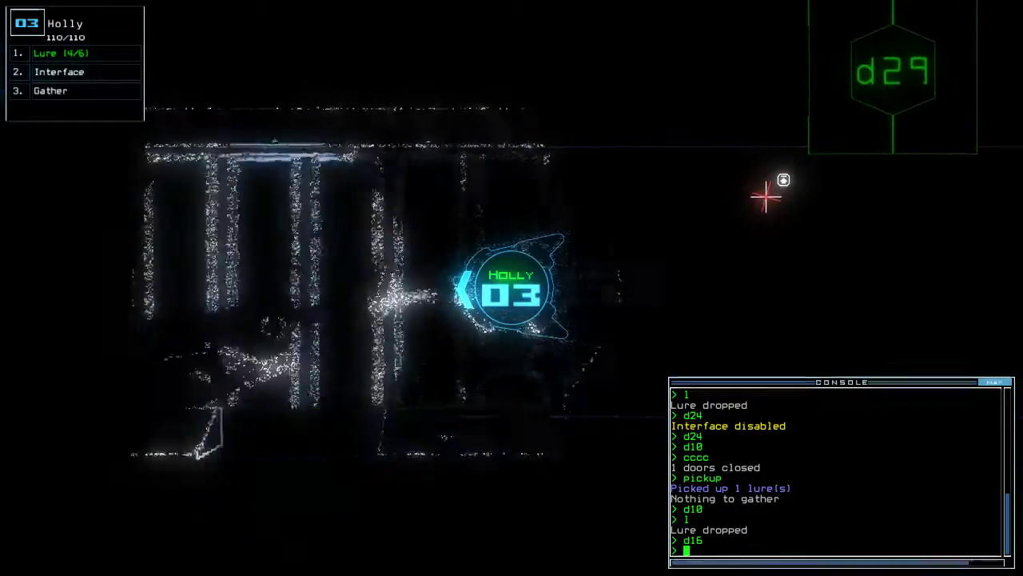
pyautogui.write('g')
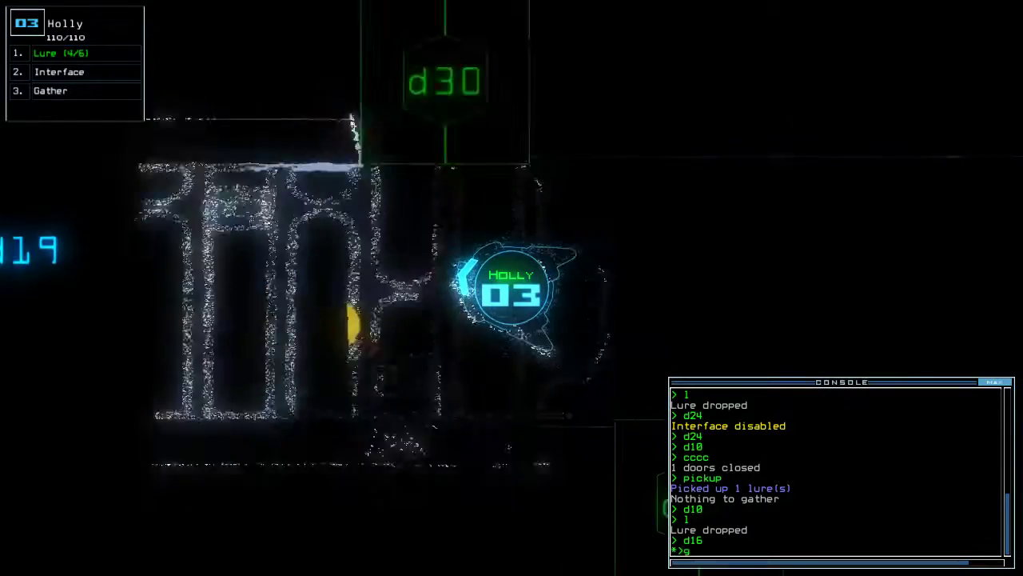
pyautogui.press('Return')
pyautogui.write('g')
pyautogui.press('Return')
pyautogui.write('l')
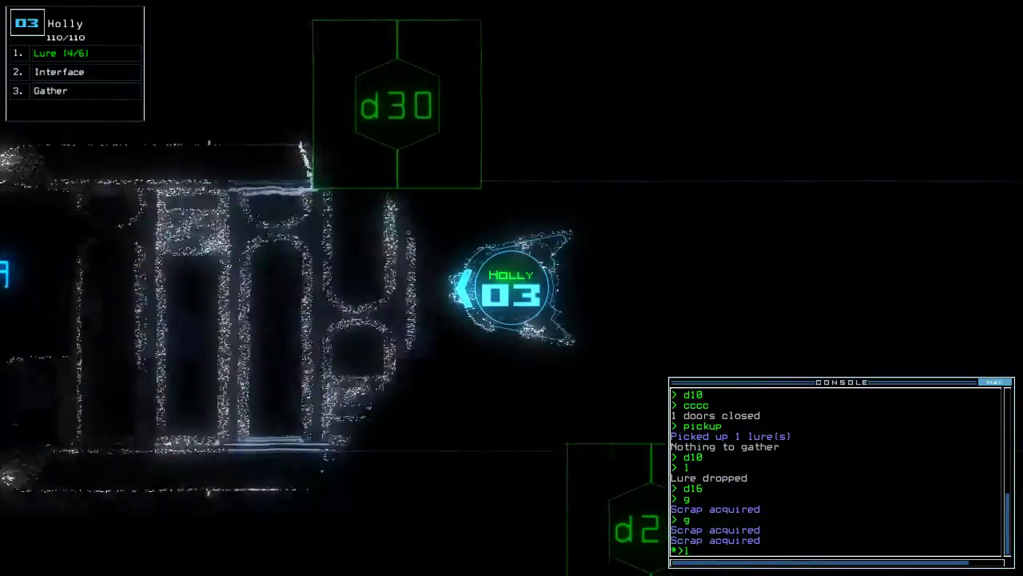
# Drop another lure, gather one jump cell of fuel beyond d30, and come back.
pyautogui.press('Return')
pyautogui.write('d30')
pyautogui.press('Return')
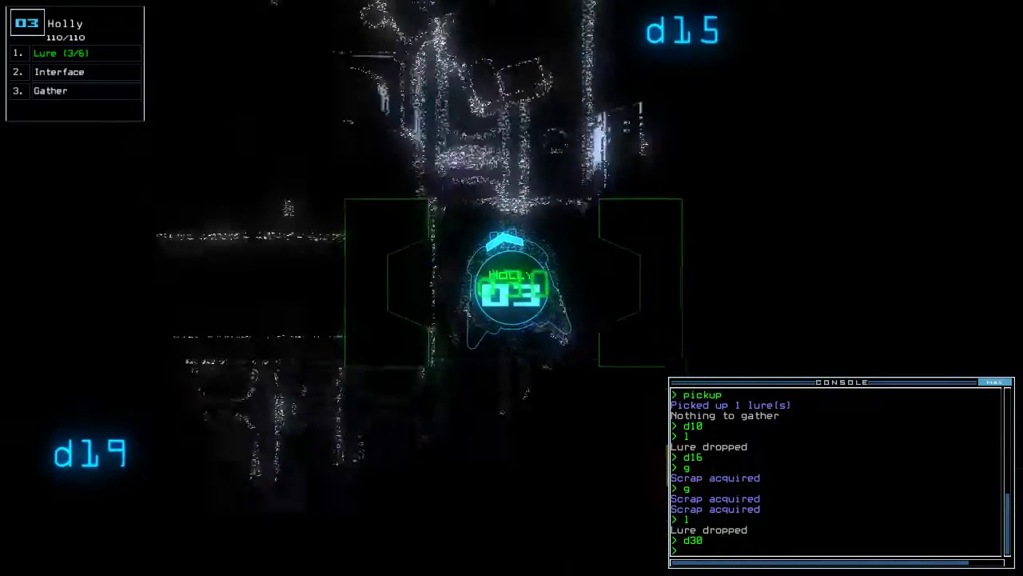
pyautogui.write('g')
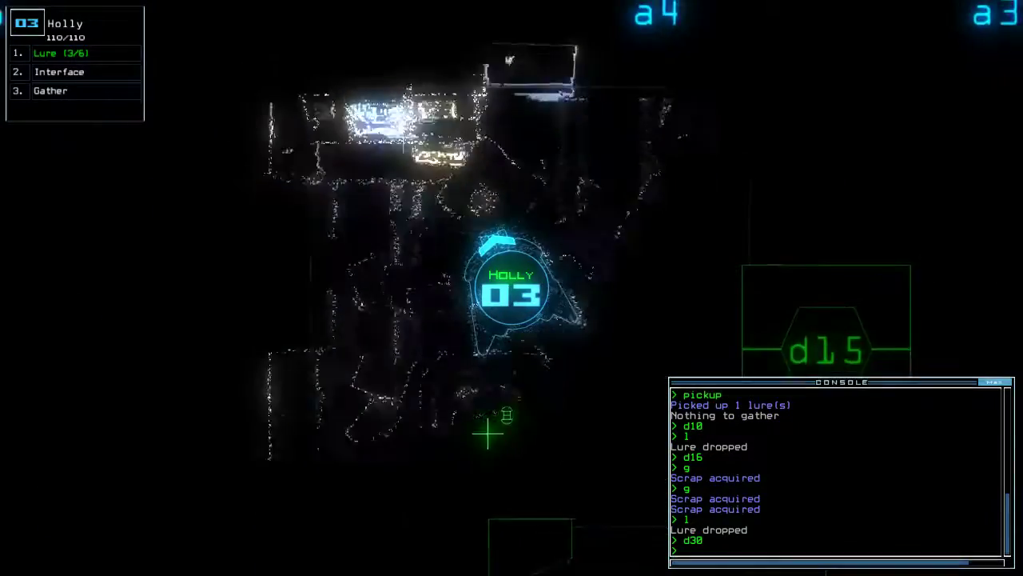
pyautogui.press('Return')
pyautogui.press('Tab')
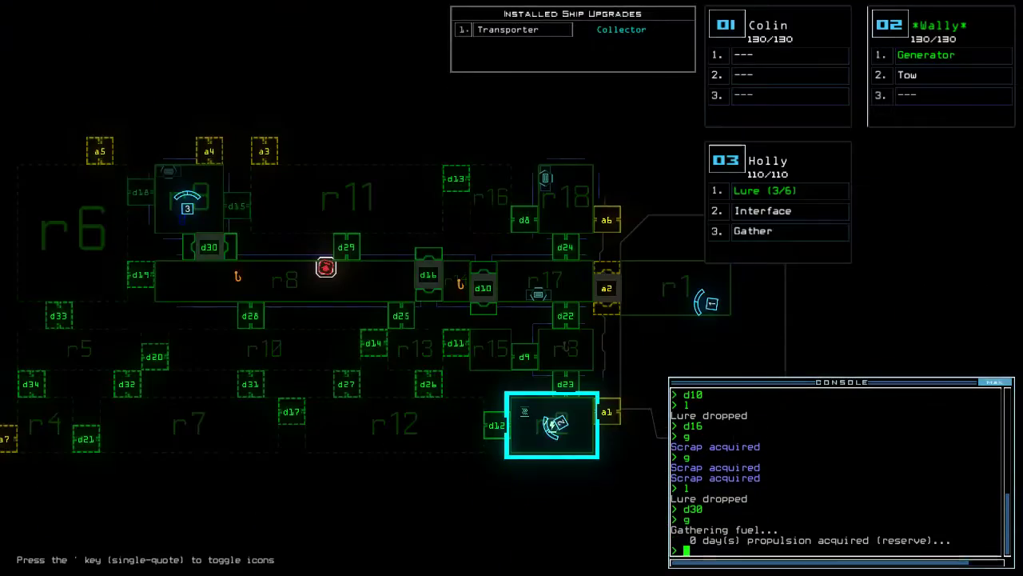
pyautogui.press('Up')
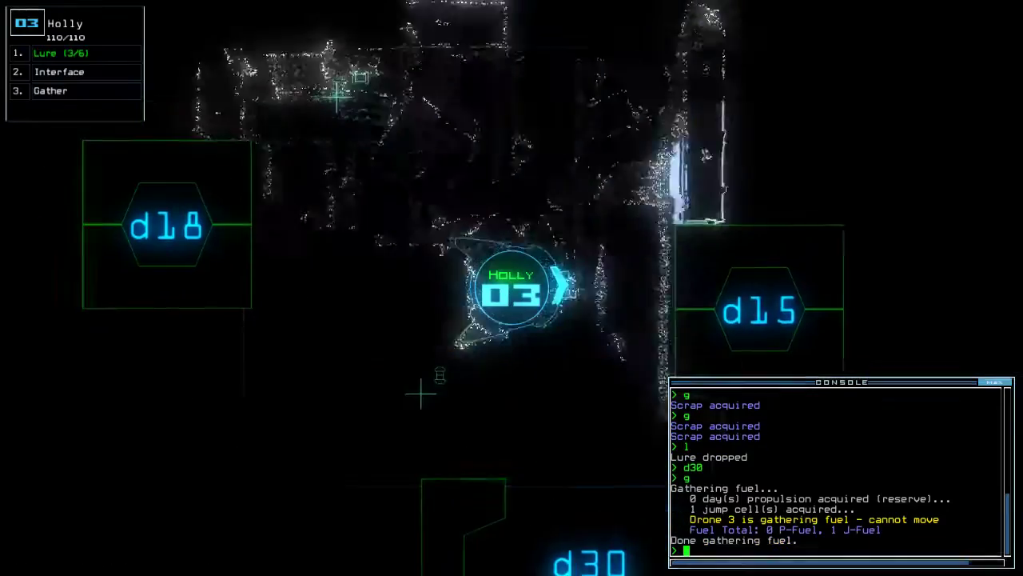
pyautogui.write('d30')
pyautogui.press('Return')
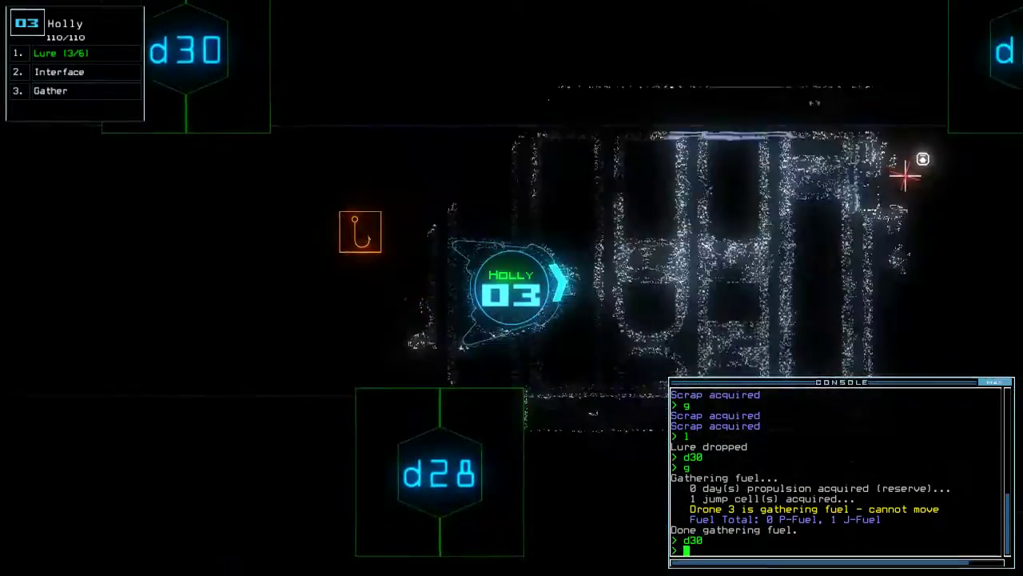
pyautogui.write('d29')
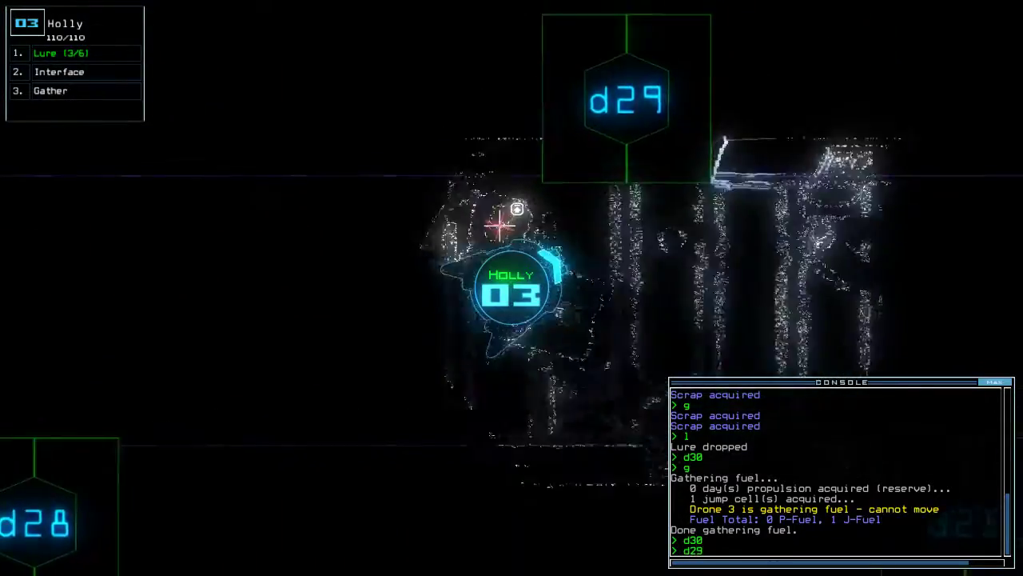
# Pass d29, drop a lure (2/6 left), reach door d13, and enlarge the command log.
pyautogui.press('Return')
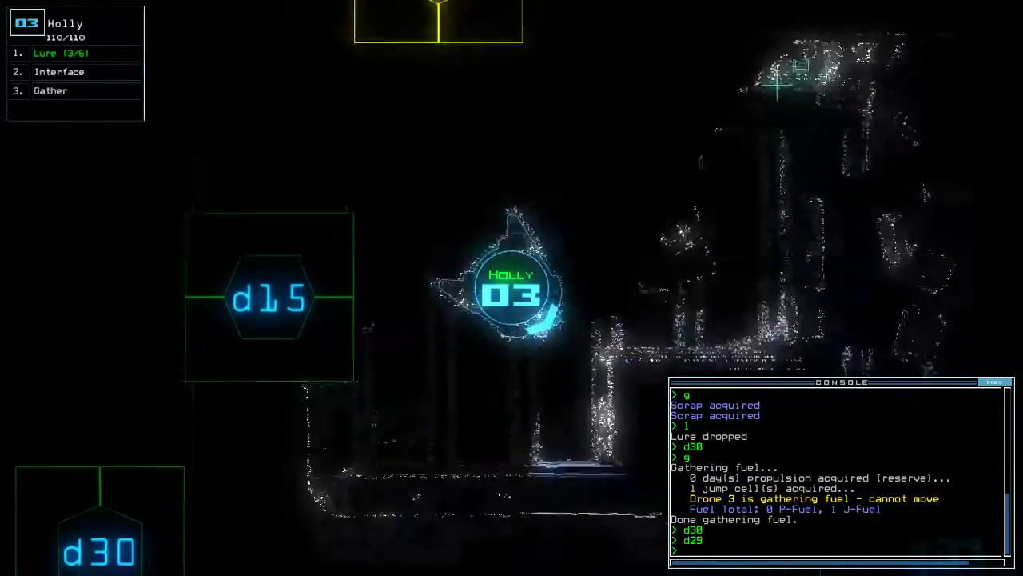
pyautogui.write('l')
pyautogui.press('Return')
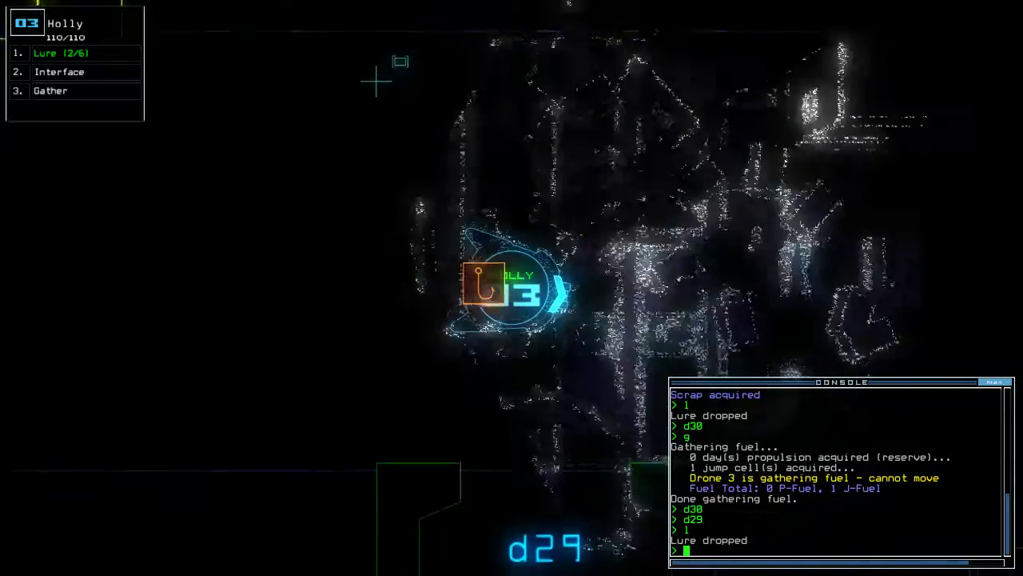
pyautogui.write('d13')
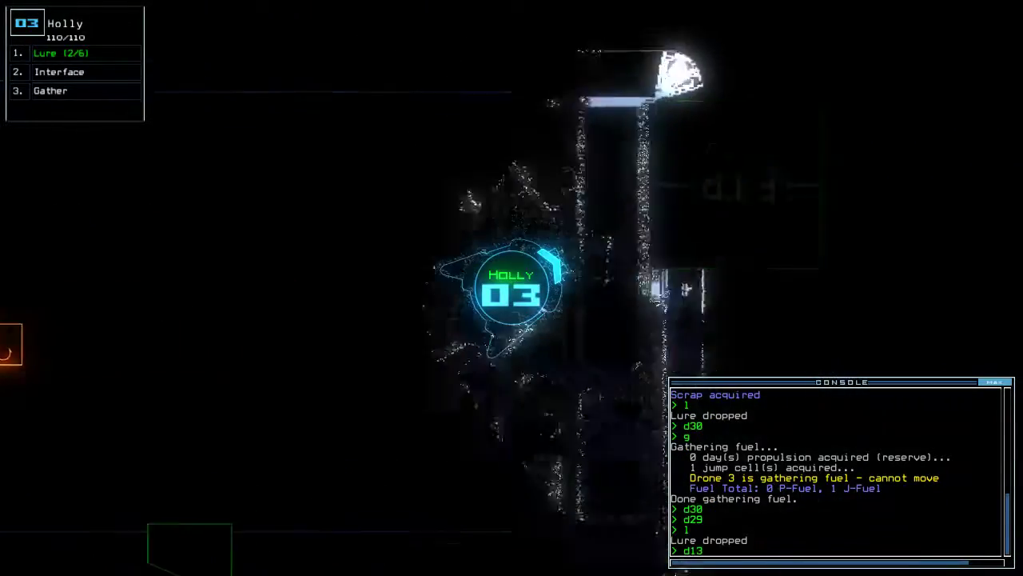
pyautogui.press('Return')
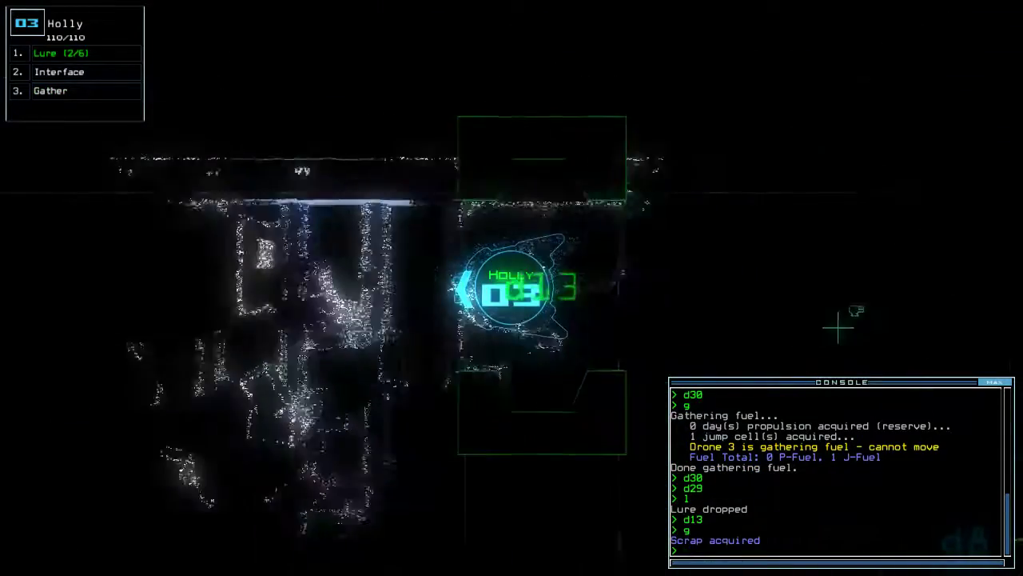
pyautogui.click(995, 381)
pyautogui.scroll(5, 795, 412)
pyautogui.scroll(5, 796, 411)
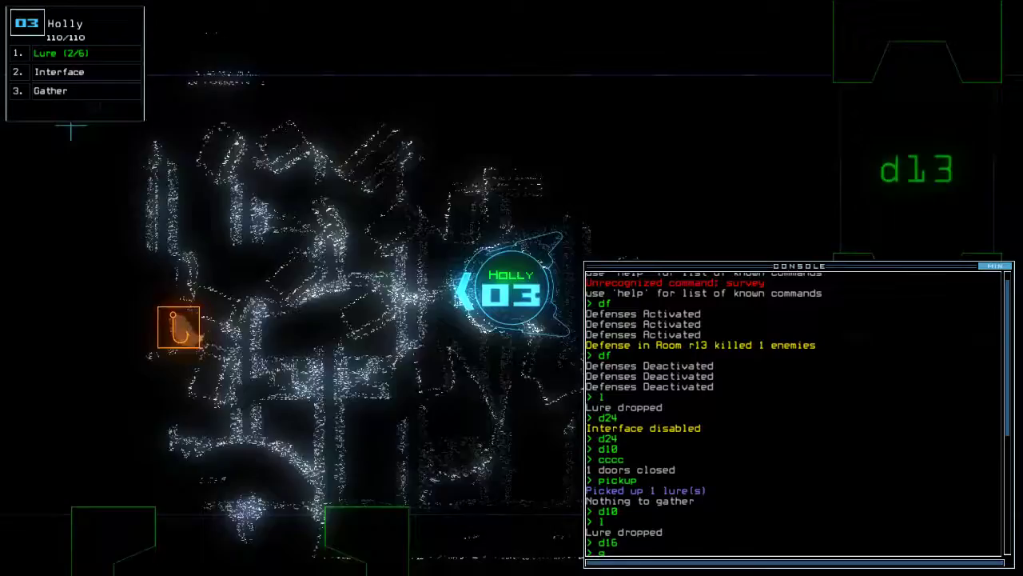
pyautogui.write('pickup')
# Pick up a lure, close nearby doors, and move Holly through d25 and d11.
pyautogui.press('Return')
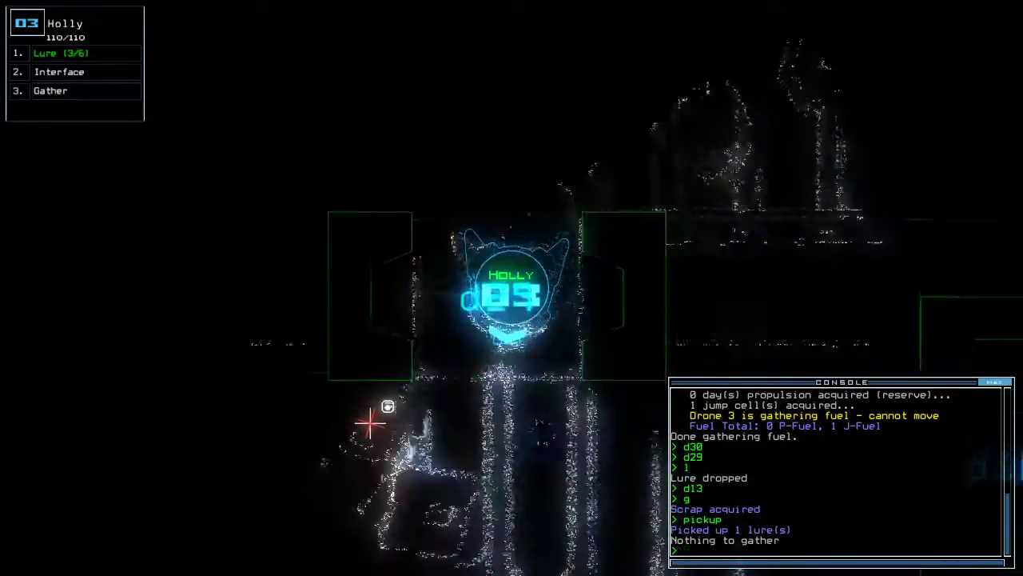
pyautogui.press('Return')
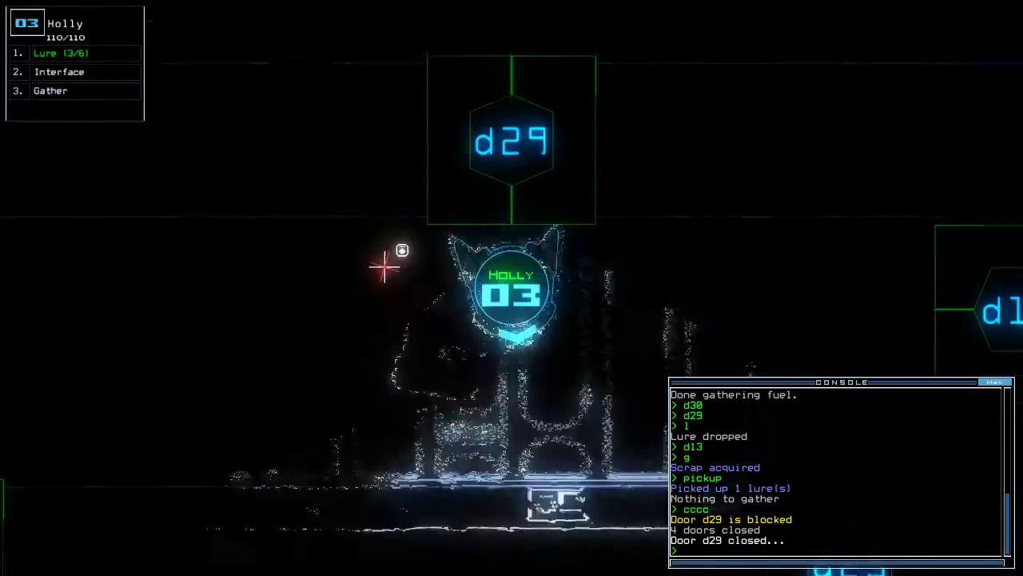
pyautogui.write('d25')
pyautogui.press('Return')
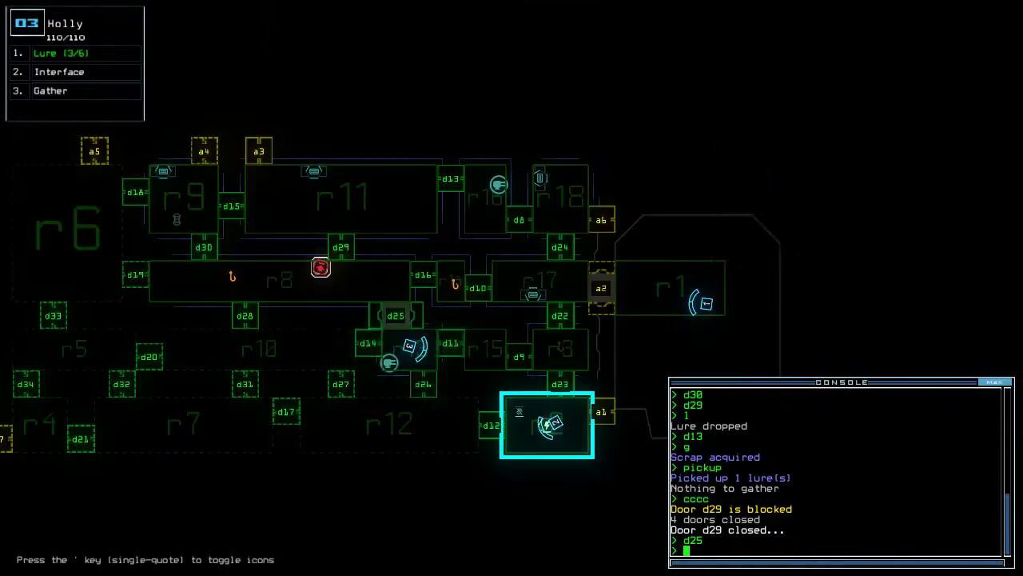
pyautogui.press('Return')
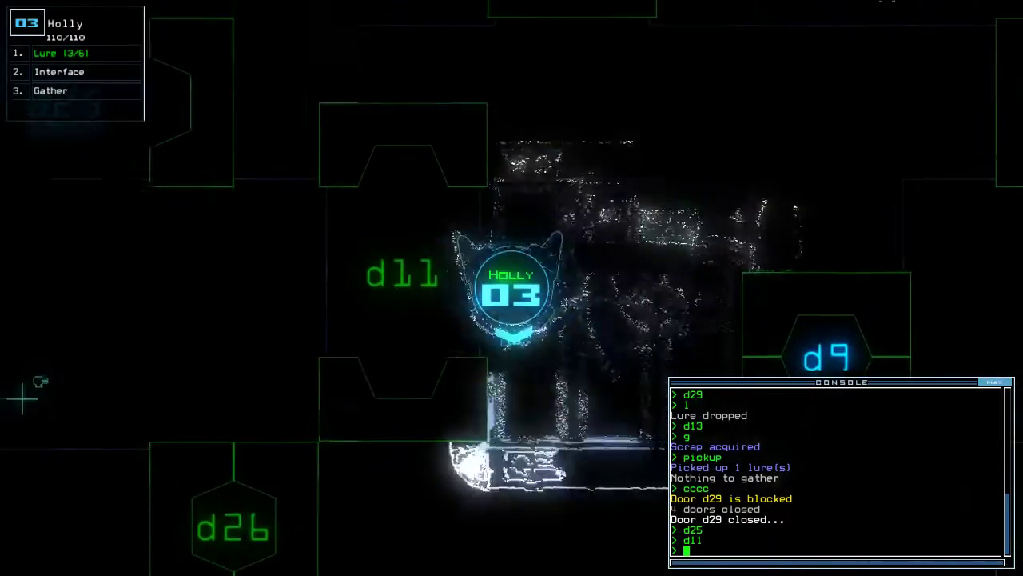
pyautogui.write('d11')
pyautogui.press('Return')
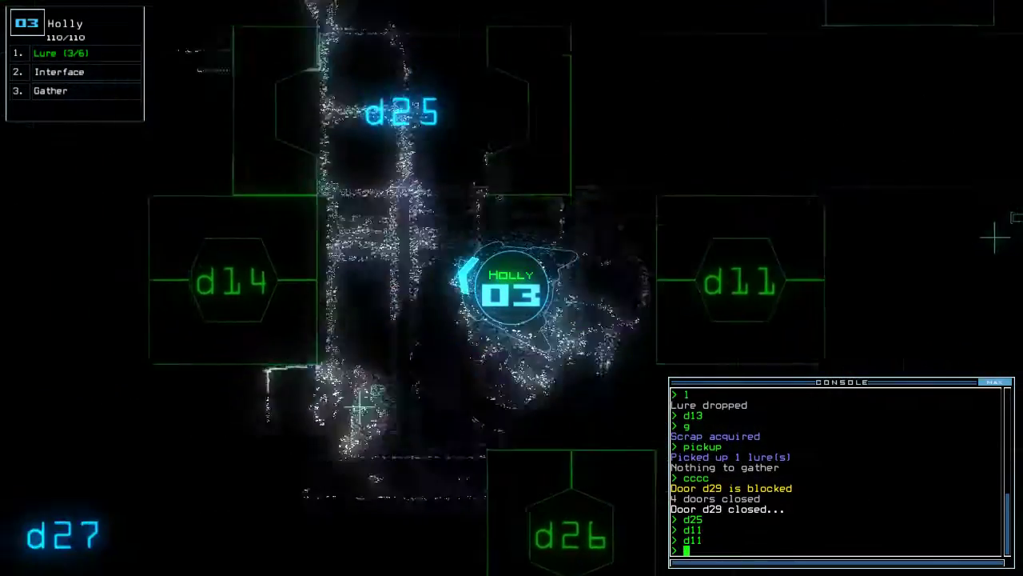
pyautogui.write('d25')
# Return through d25 and d16, recover a second lure (4/6), and close doors past d28.
pyautogui.press('Return')
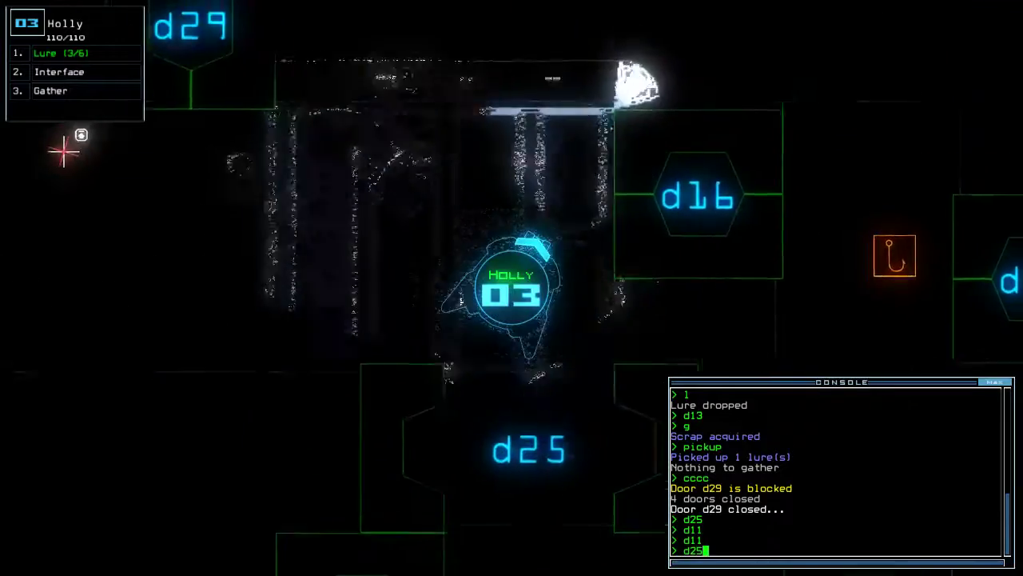
pyautogui.write('d16')
pyautogui.press('Return')
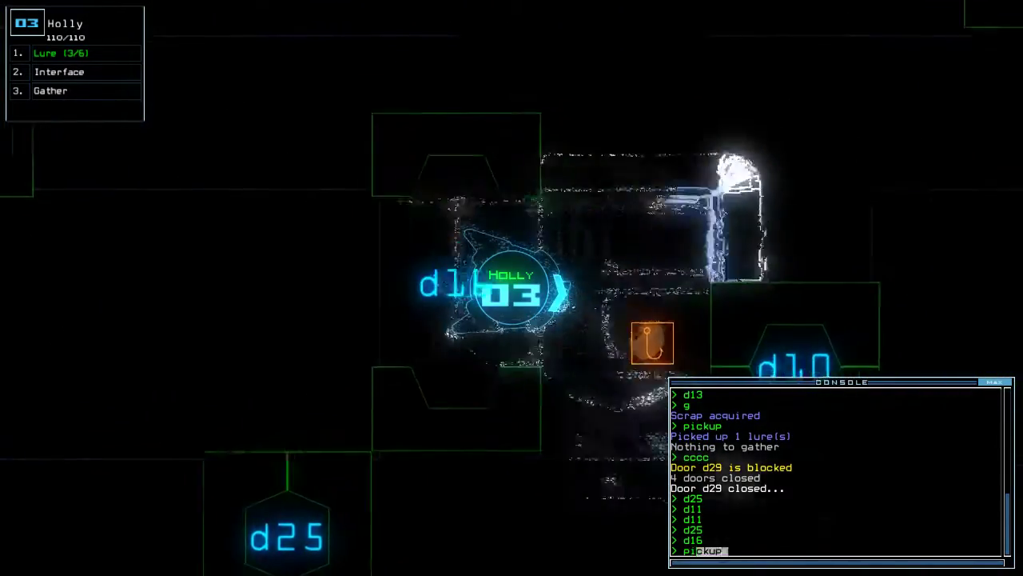
pyautogui.write('pickup')
pyautogui.press('Return')
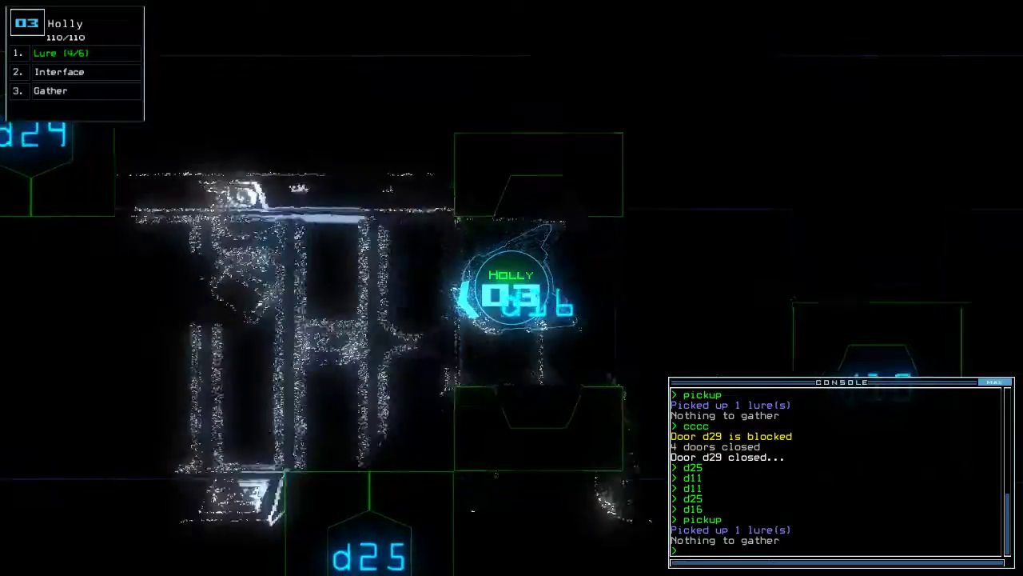
pyautogui.write('cccc')
pyautogui.press('Return')
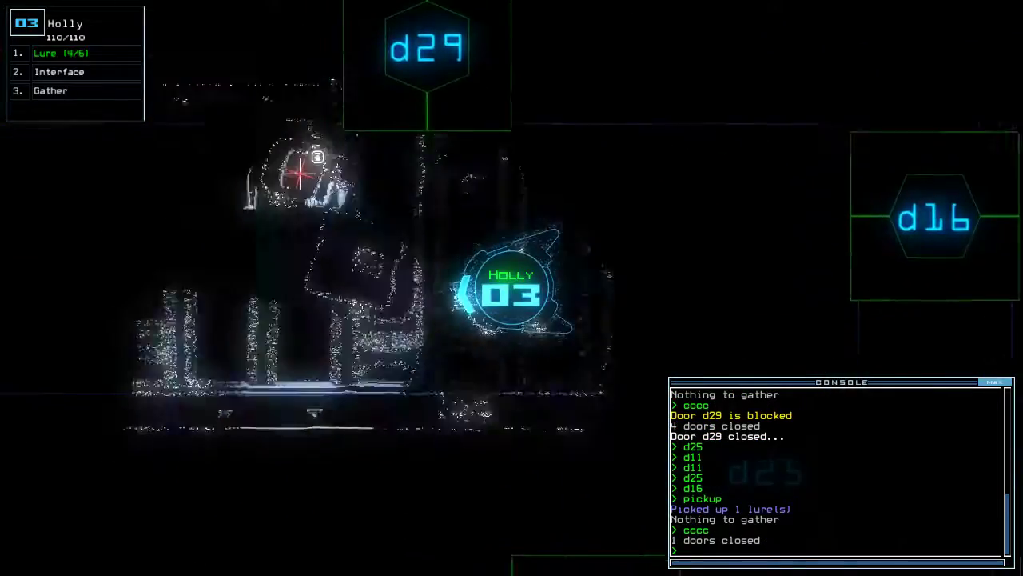
pyautogui.write('d2')
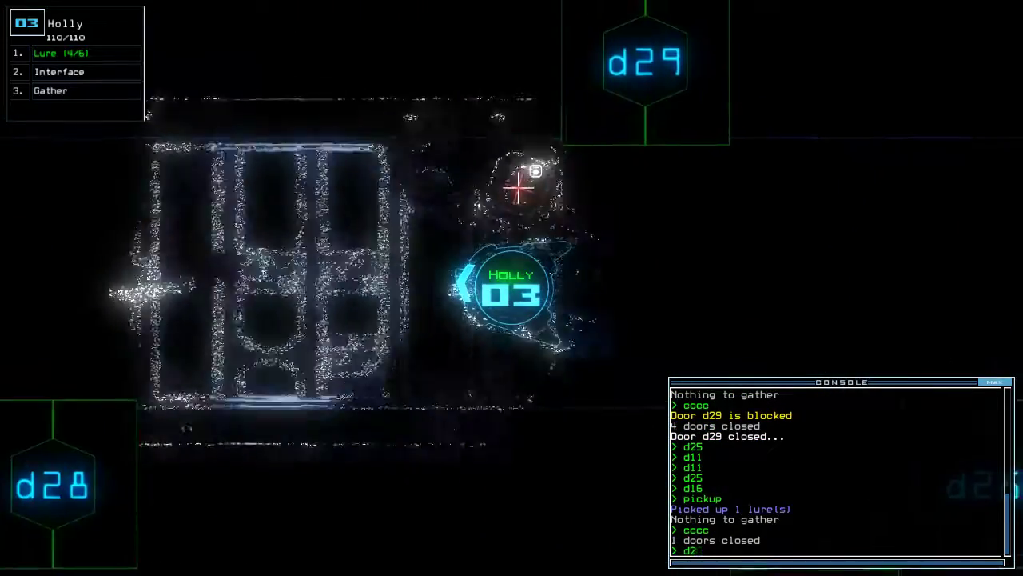
pyautogui.write('8')
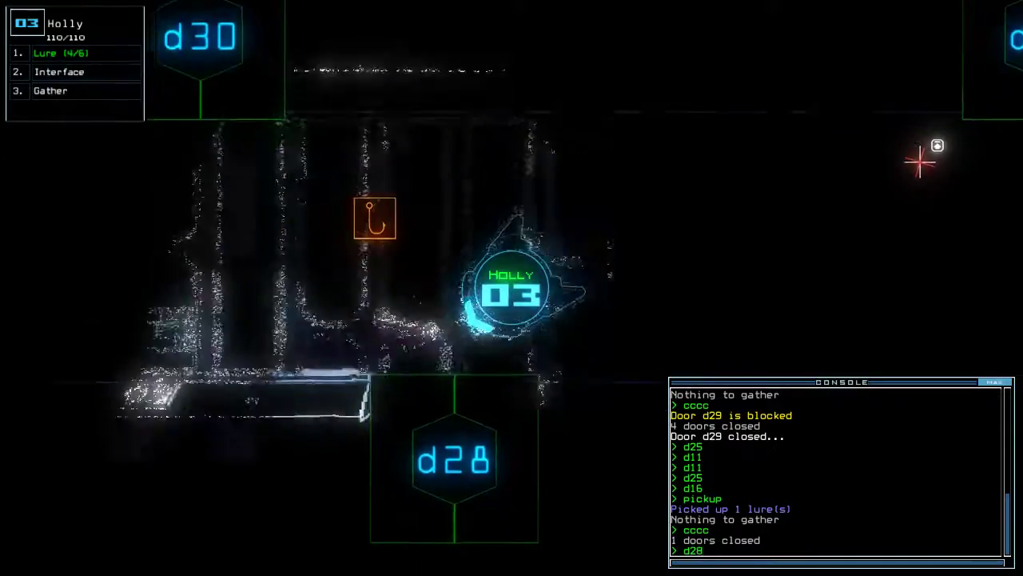
pyautogui.press('Return')
pyautogui.write('cccc')
pyautogui.press('Return')
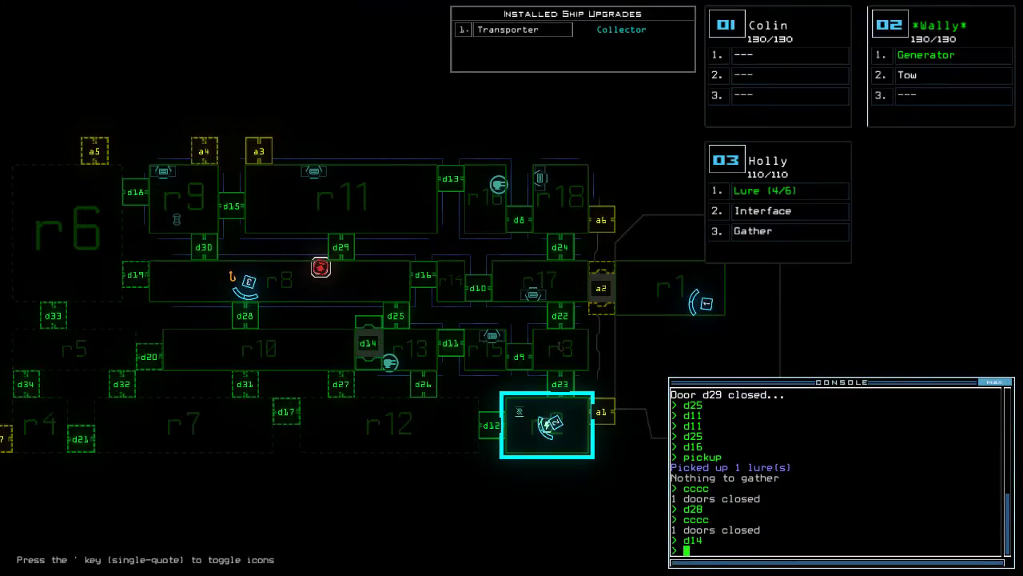
pyautogui.write('d19')
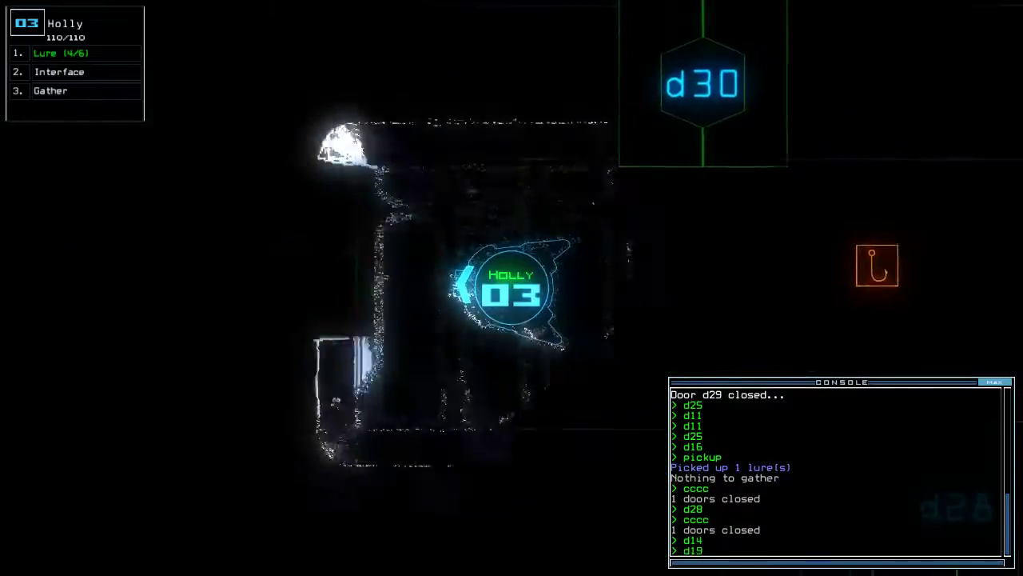
# Gather scrap past d19, then pass d18 and pulse r13's defenses to kill an enemy.
pyautogui.press('Return')
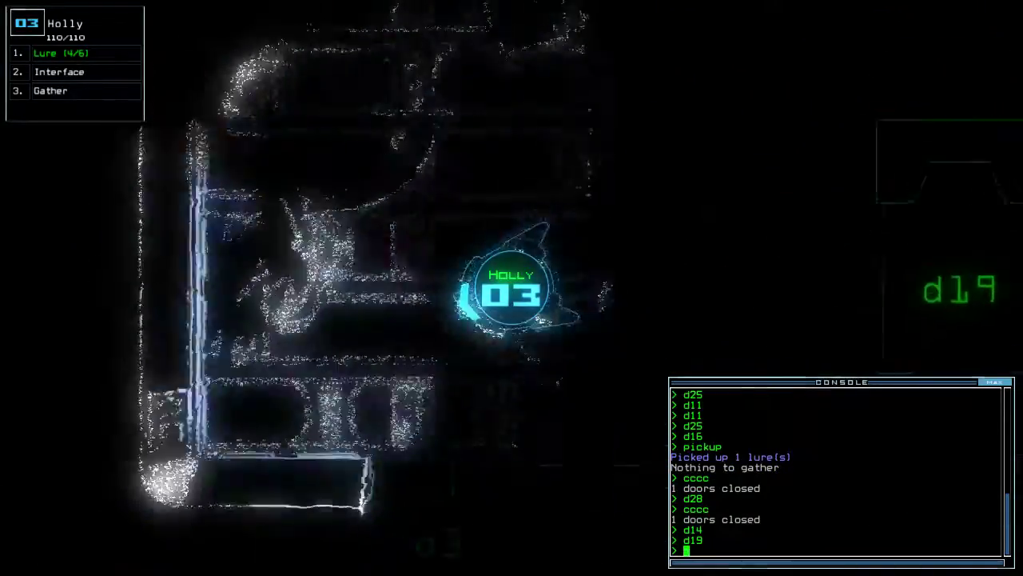
pyautogui.write('g')
pyautogui.press('Return')
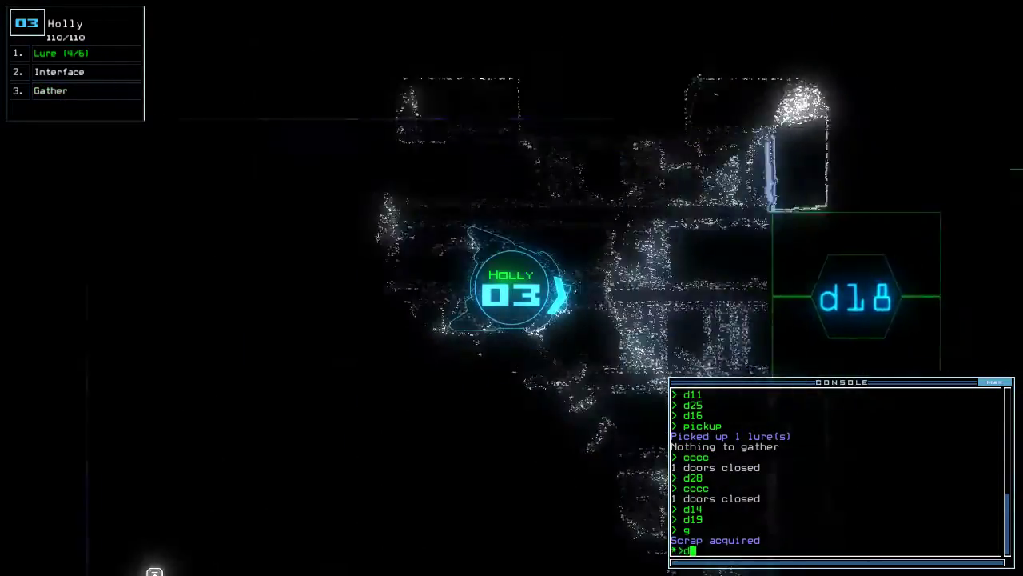
pyautogui.write('d18')
pyautogui.press('Return')
pyautogui.write('cccc')
pyautogui.press('Return')
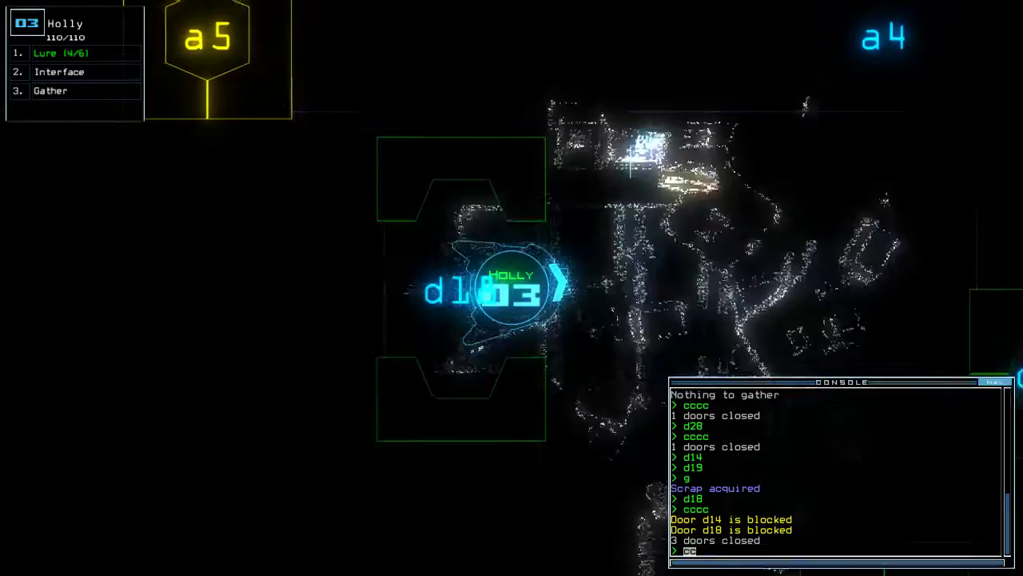
pyautogui.write('dct')
pyautogui.press('Return')
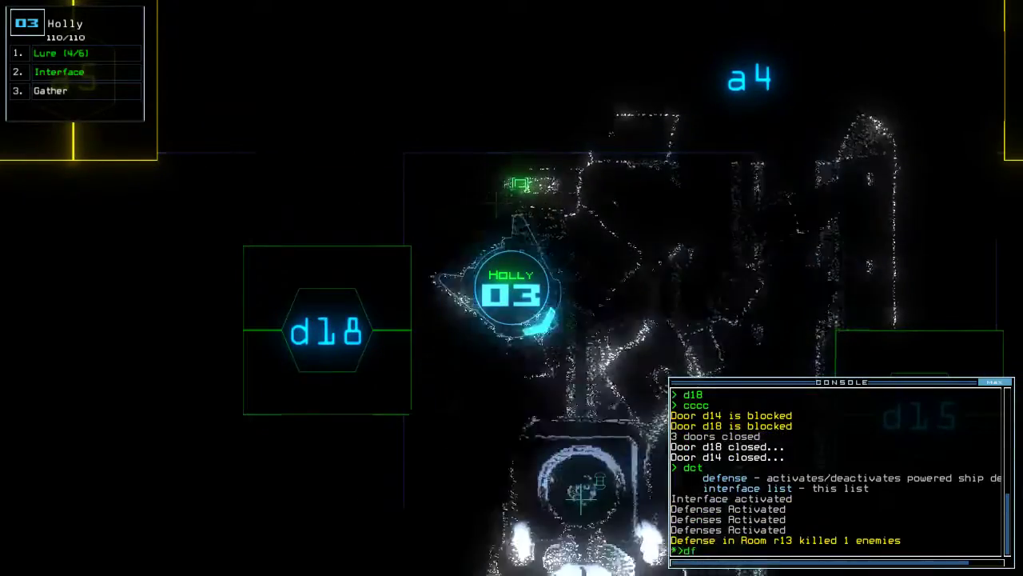
pyautogui.write('df')
pyautogui.press('Return')
pyautogui.write('d30')
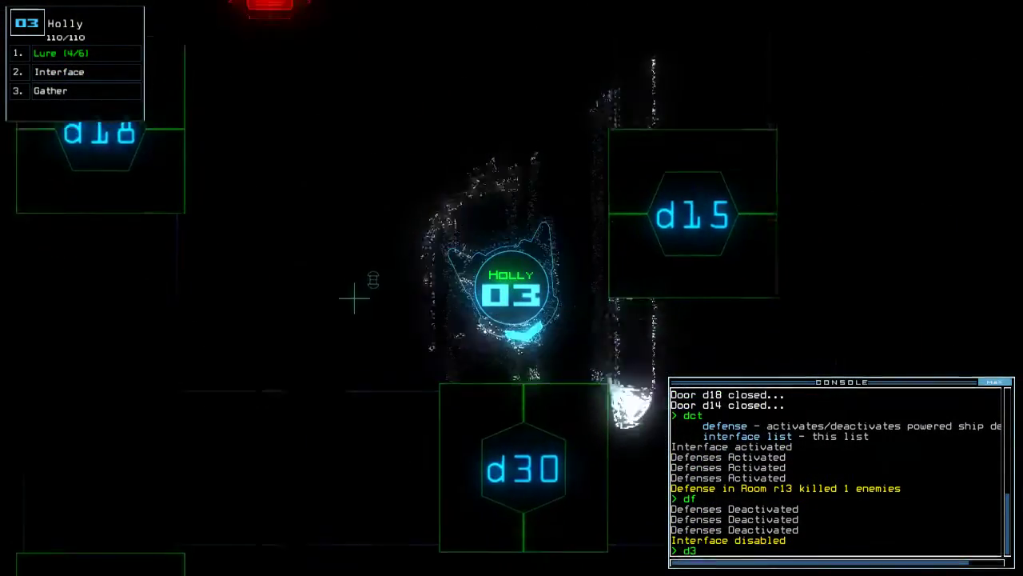
# Go through d30, pick up the lure in r8 (5/6), and close nearby doors.
pyautogui.press('Return')
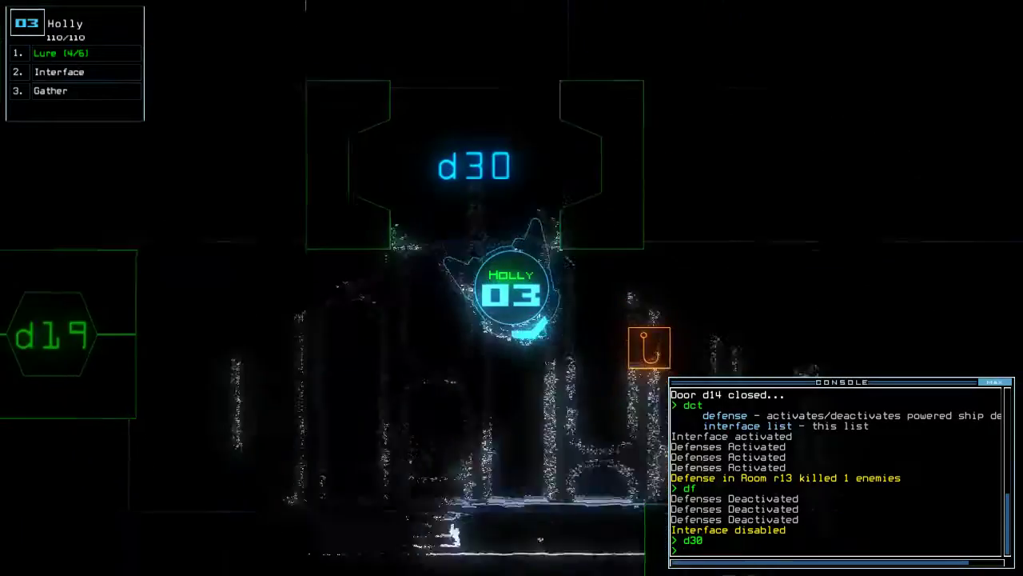
pyautogui.write('i')
pyautogui.press('Return')
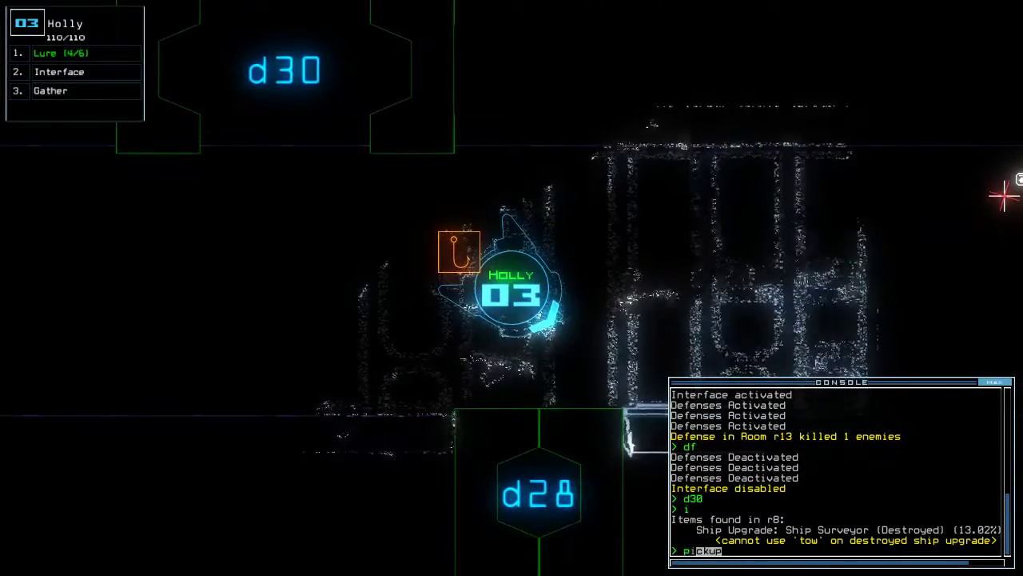
pyautogui.write('ckup')
pyautogui.press('Return')
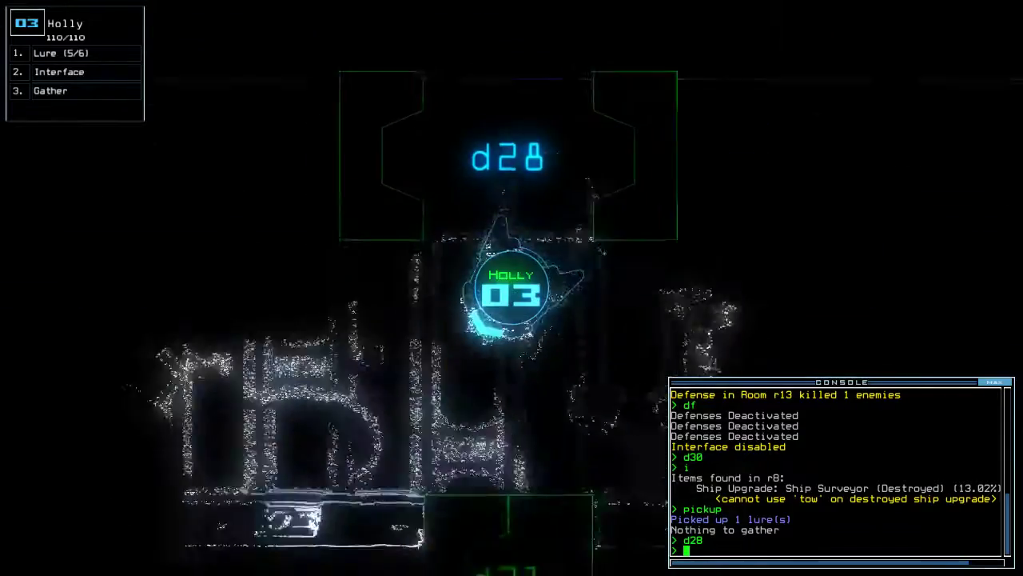
pyautogui.write('cccc')
pyautogui.press('Return')
pyautogui.write('swap')
pyautogui.press('Return')
# Gather more scrap and swap Holly's Interface module for Speed Boost I.
pyautogui.press('Escape')
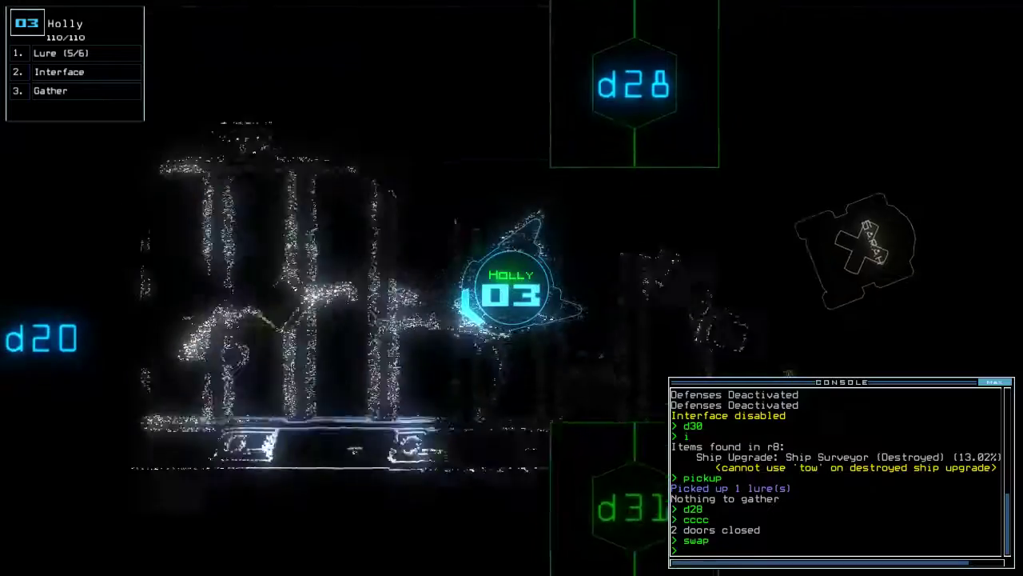
pyautogui.write('3')
pyautogui.press('Return')
pyautogui.write('swap')
pyautogui.press('Return')
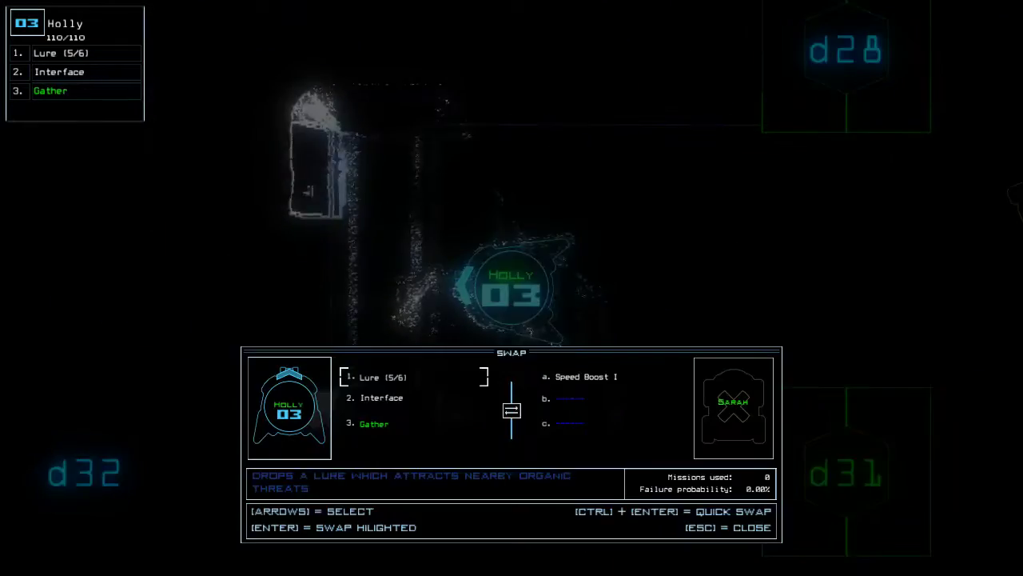
pyautogui.press('Escape')
pyautogui.write('f r3')
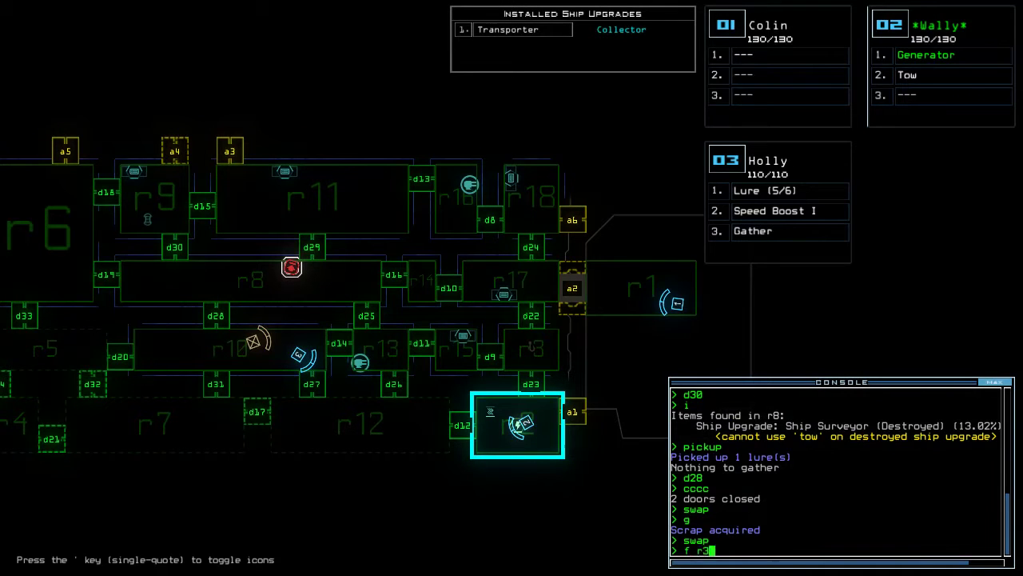
# Re-dock the ship at airlock a3, open doors to r1, and bring Colin to Holly.
pyautogui.press('Return')
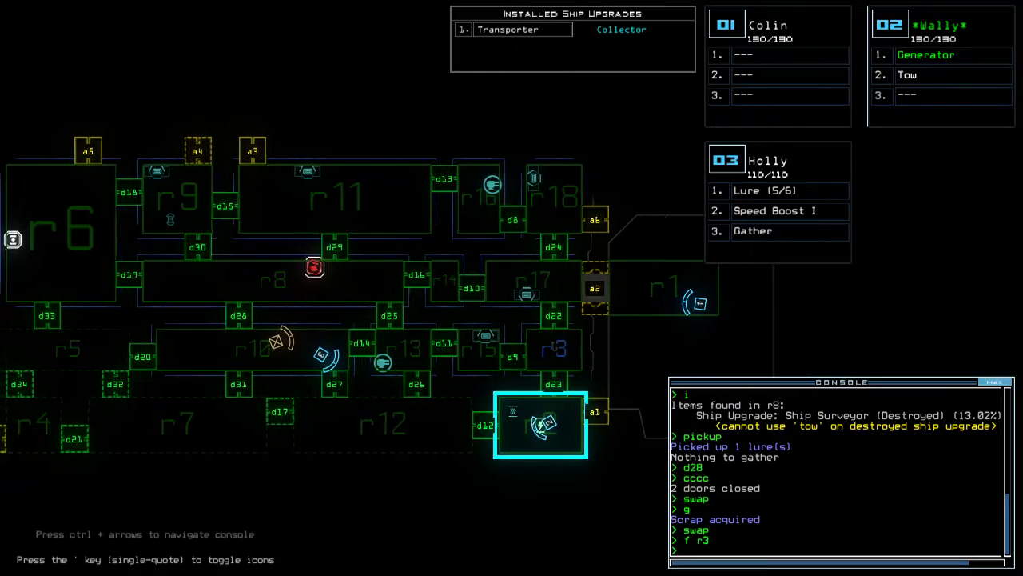
pyautogui.write('dd a3')
pyautogui.press('Return')
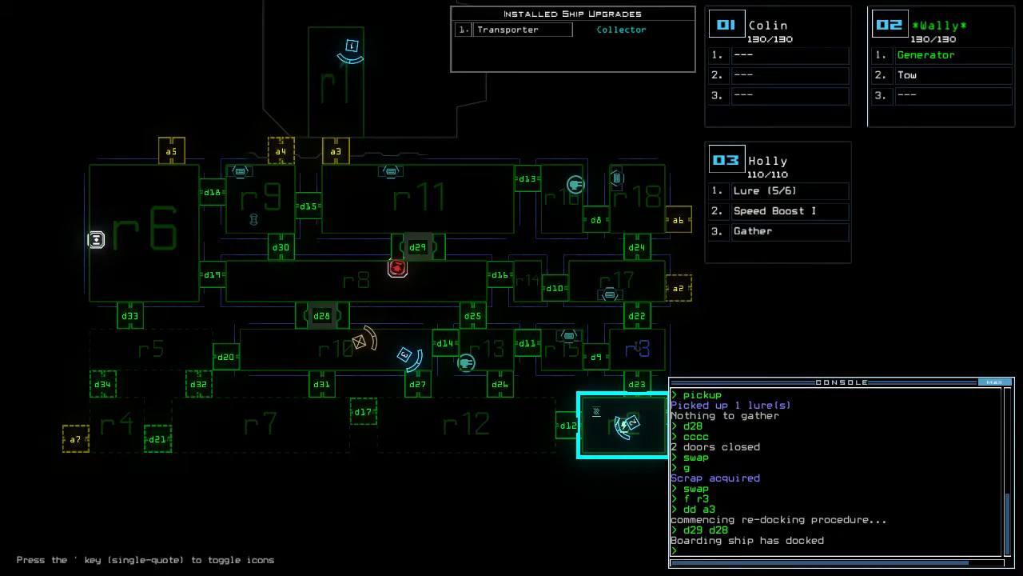
pyautogui.write('arr')
pyautogui.press('Return')
pyautogui.write('navigate 1')
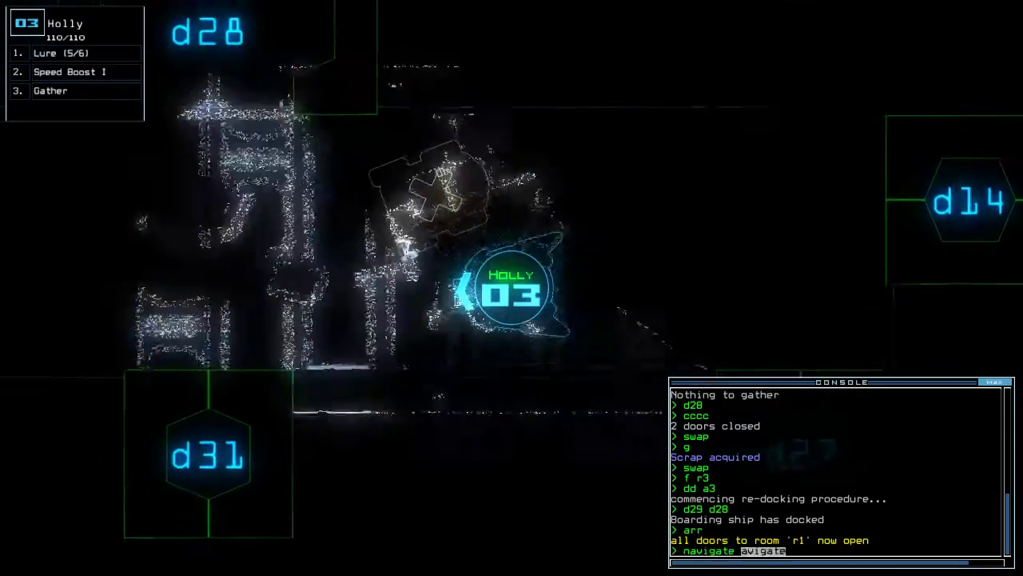
pyautogui.press('Return')
pyautogui.write('l')
# Drop two lures around d20 (3/6 left) and gather scrap beyond d34.
pyautogui.press('Return')
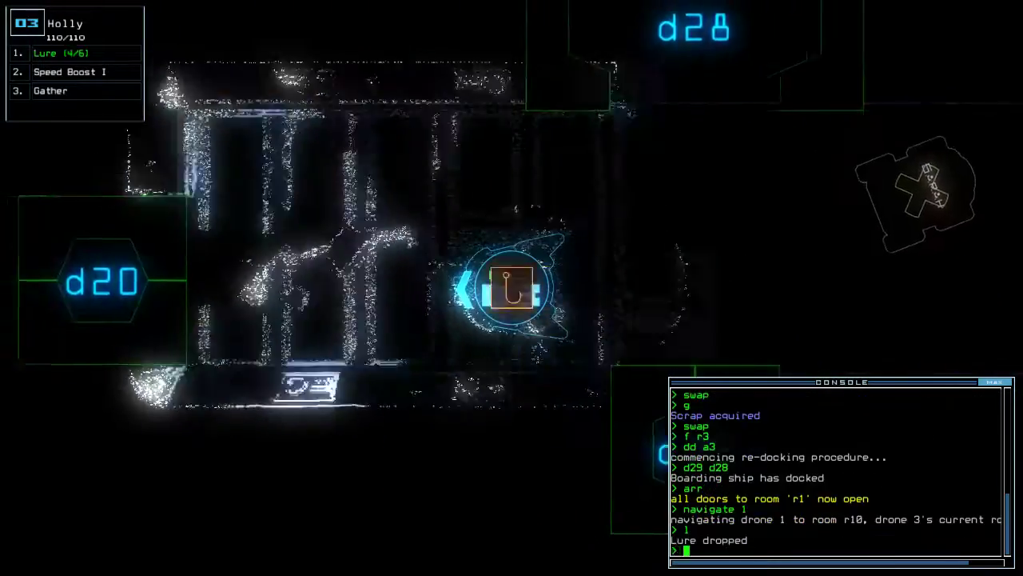
pyautogui.write('d20')
pyautogui.press('Return')
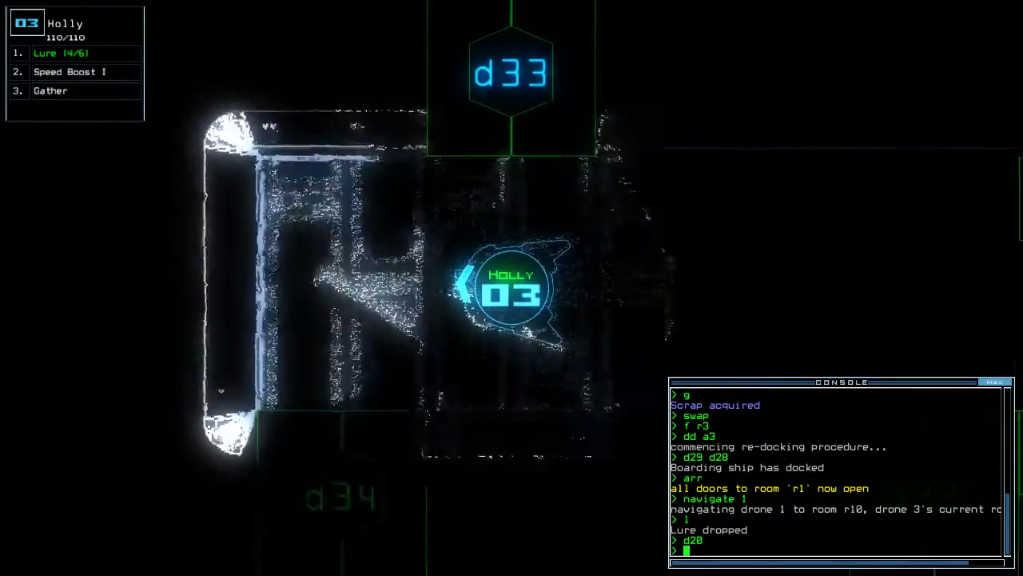
pyautogui.write('l')
pyautogui.press('Return')
pyautogui.write('d34')
pyautogui.press('Return')
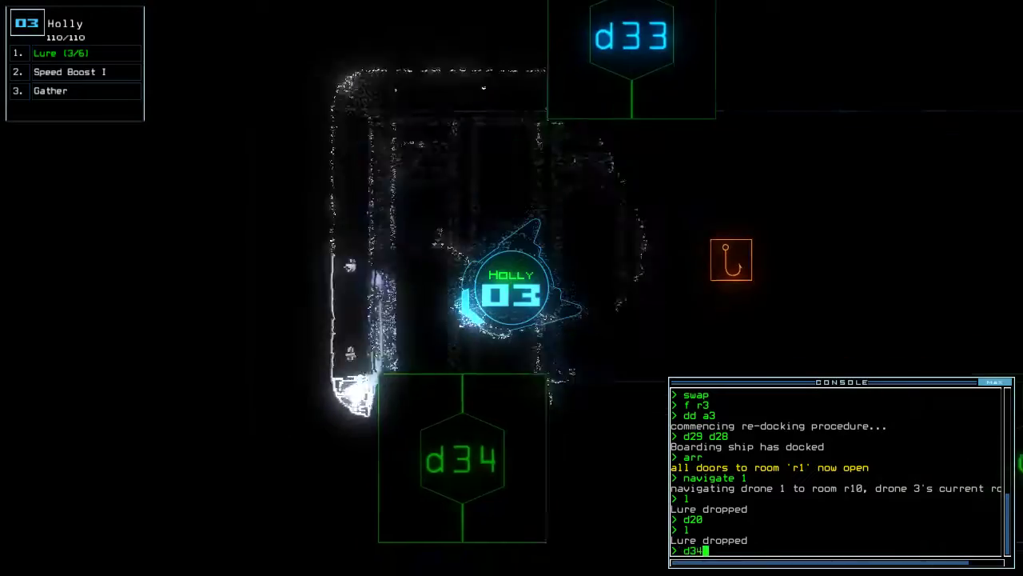
pyautogui.write('g')
pyautogui.press('Return')
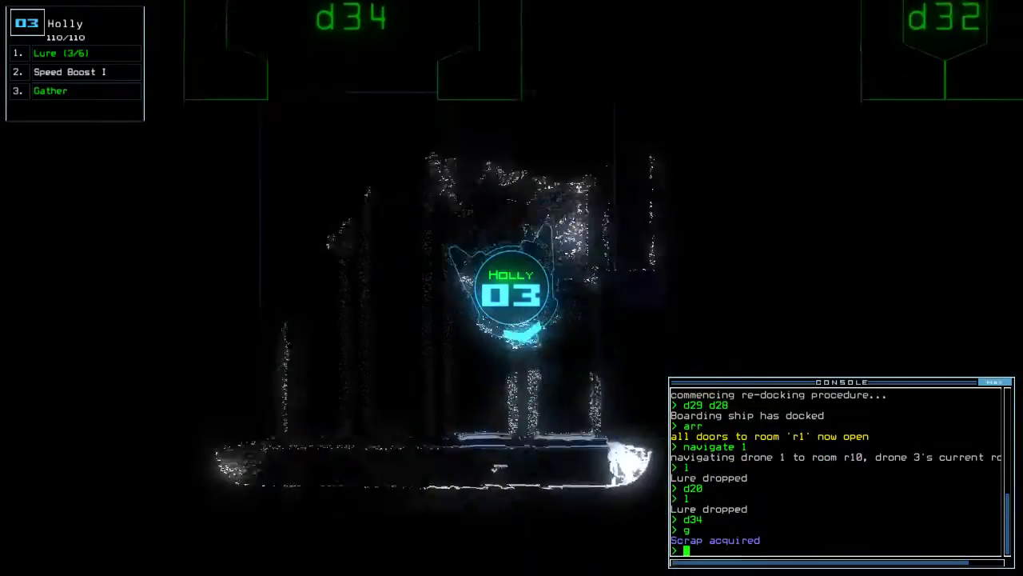
pyautogui.write('d34')
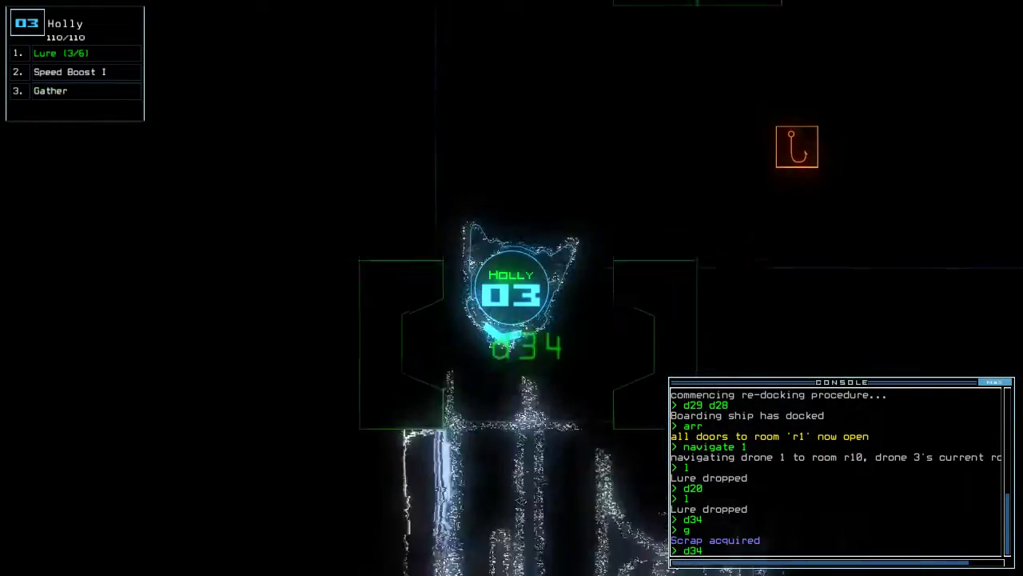
pyautogui.press('Return')
pyautogui.write('swa')
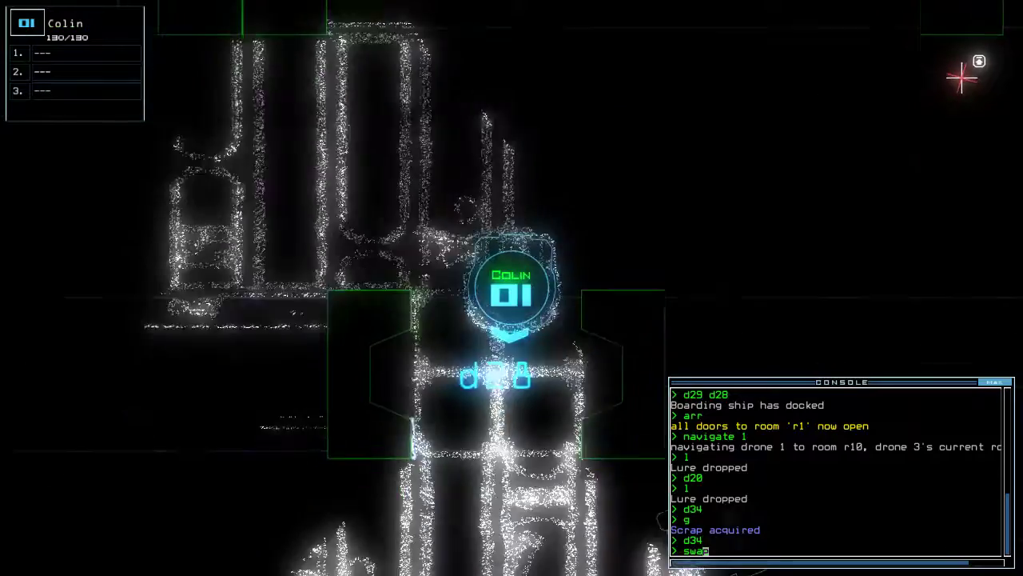
# Give Colin the Interface module, send him to r1, and move Holly through d32, closing doors.
pyautogui.press('Return')
pyautogui.press('Return')
pyautogui.press('Escape')
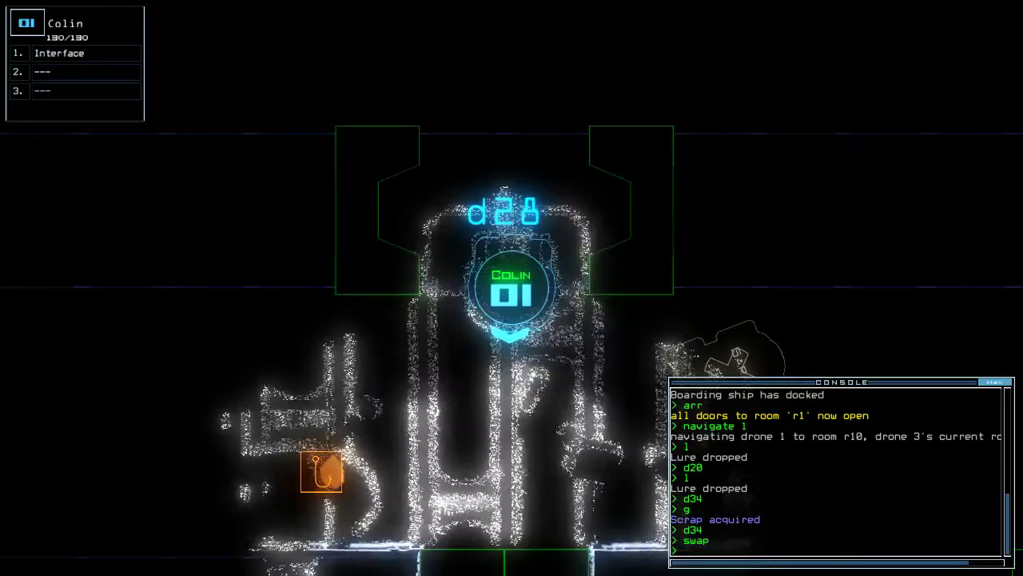
pyautogui.press('F3')
pyautogui.write('back')
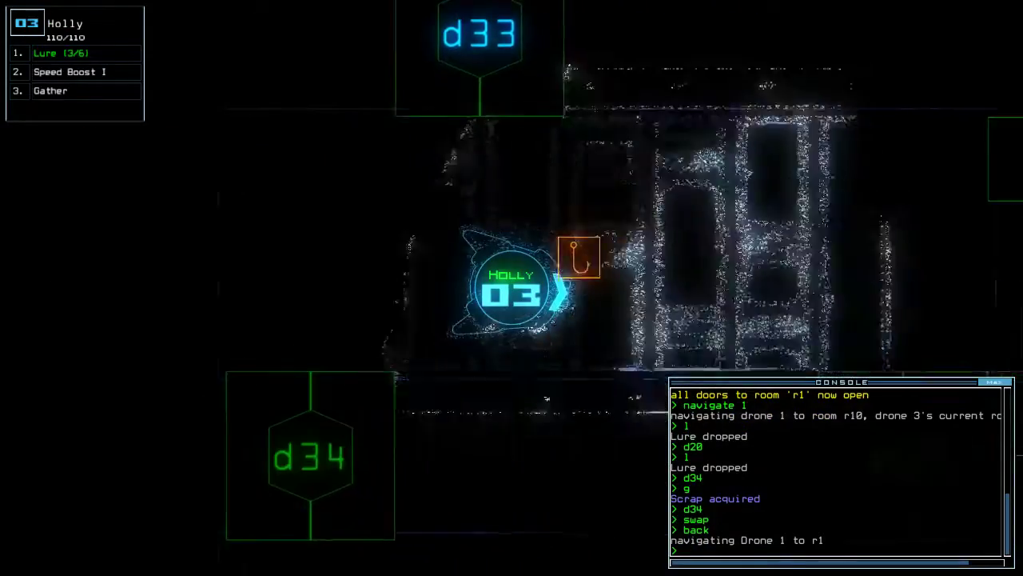
pyautogui.write('d32')
pyautogui.press('Return')
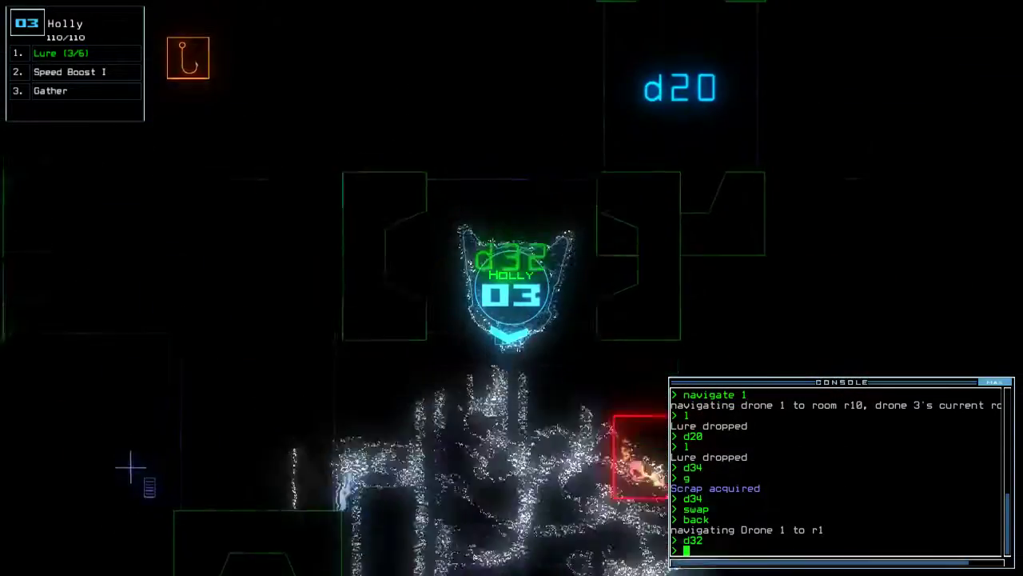
pyautogui.write('cccc')
pyautogui.press('Return')
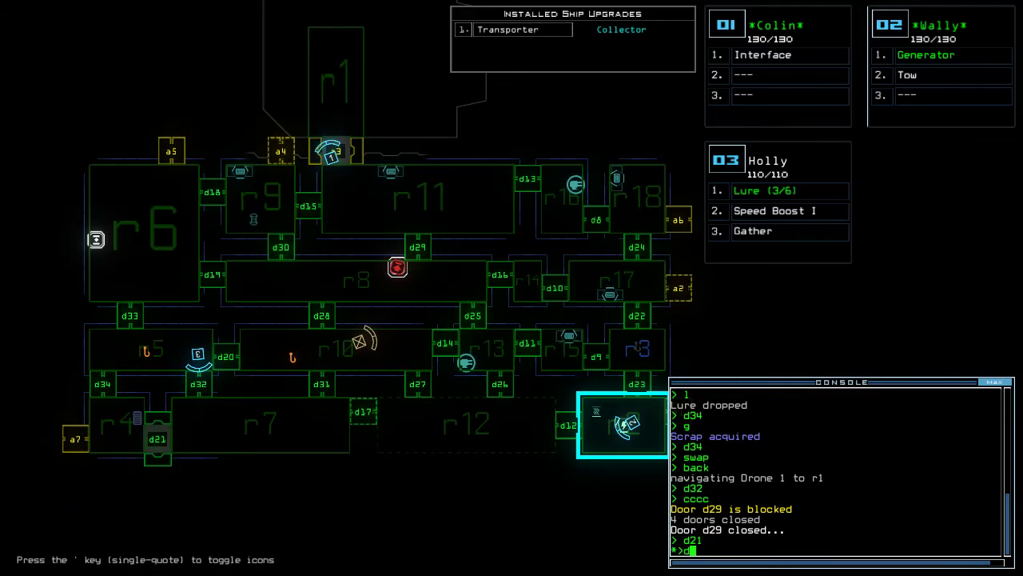
pyautogui.write('pickup')
# Pick up the lure in r5 (4/6), gather scrap, and send Holly through d12.
pyautogui.press('Return')
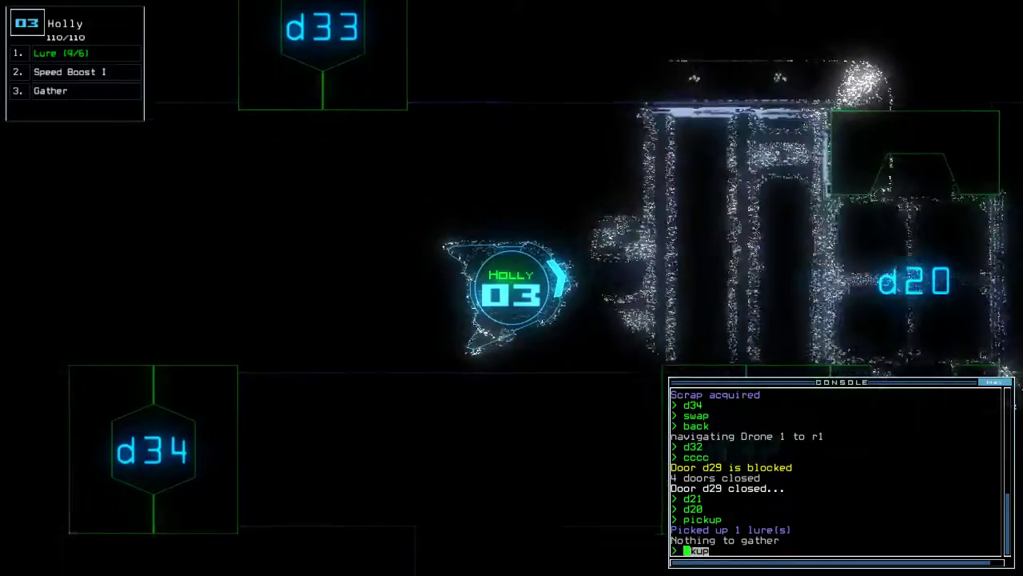
pyautogui.write('d20')
pyautogui.press('Return')
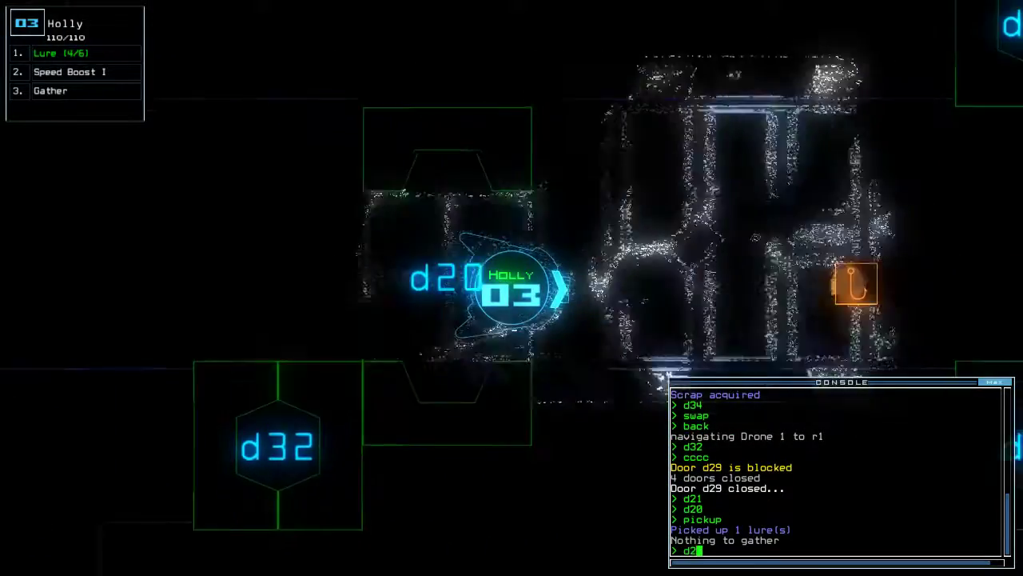
pyautogui.write('dd a7')
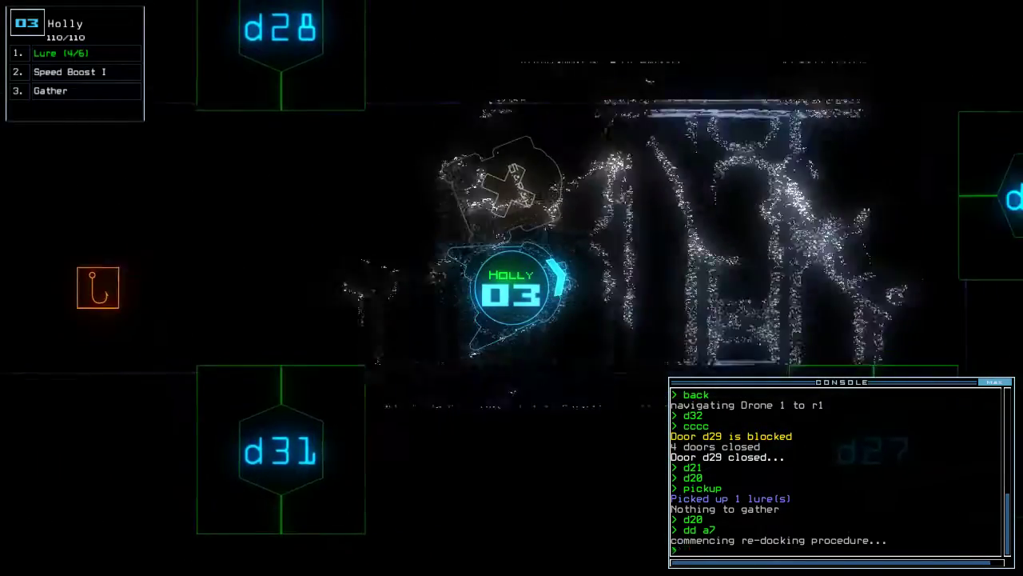
pyautogui.write('cccc d27 ')
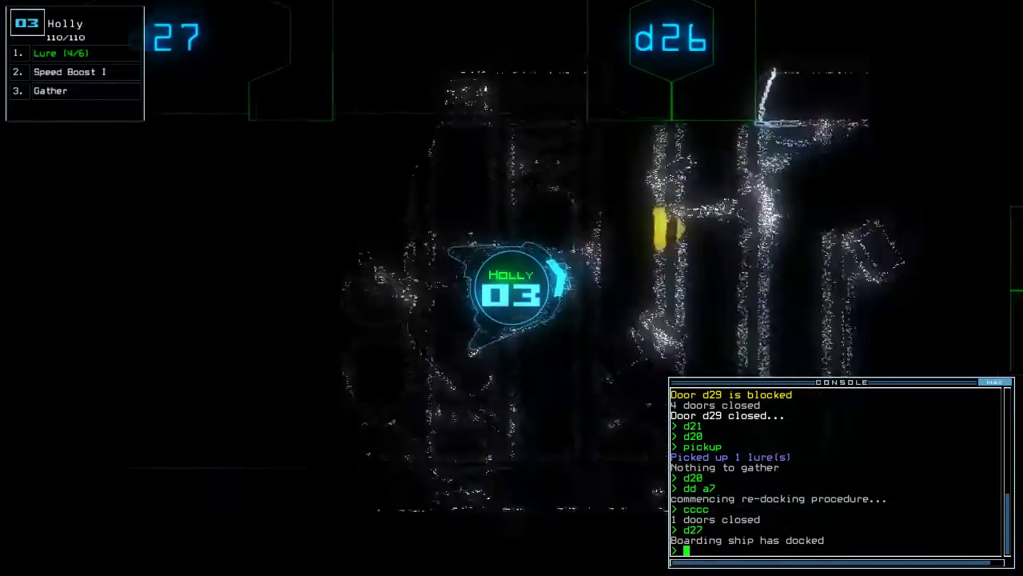
pyautogui.write('g')
pyautogui.press('Return')
pyautogui.press('Tab')
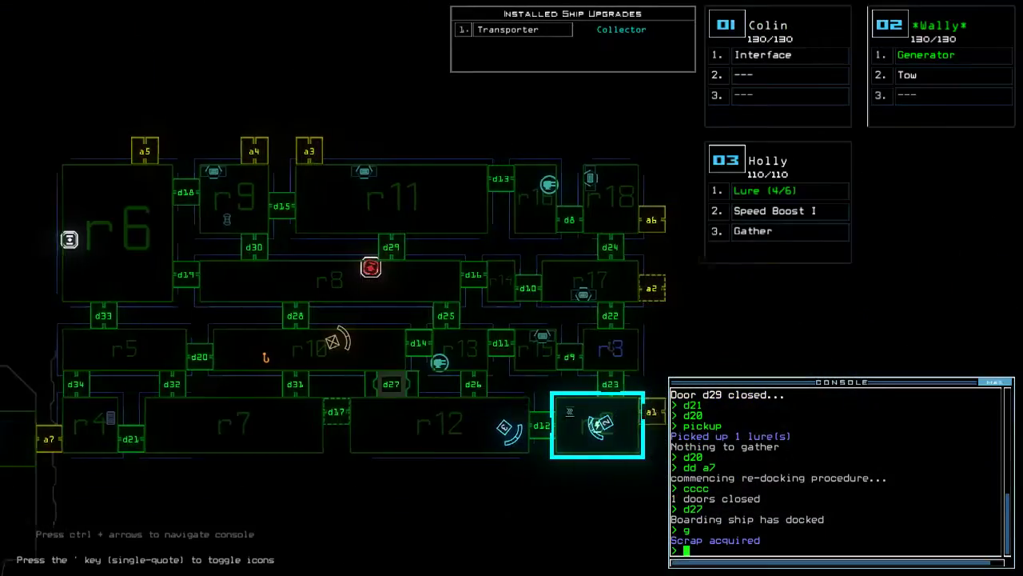
pyautogui.press('Tab')
pyautogui.write('d12')
pyautogui.press('Return')
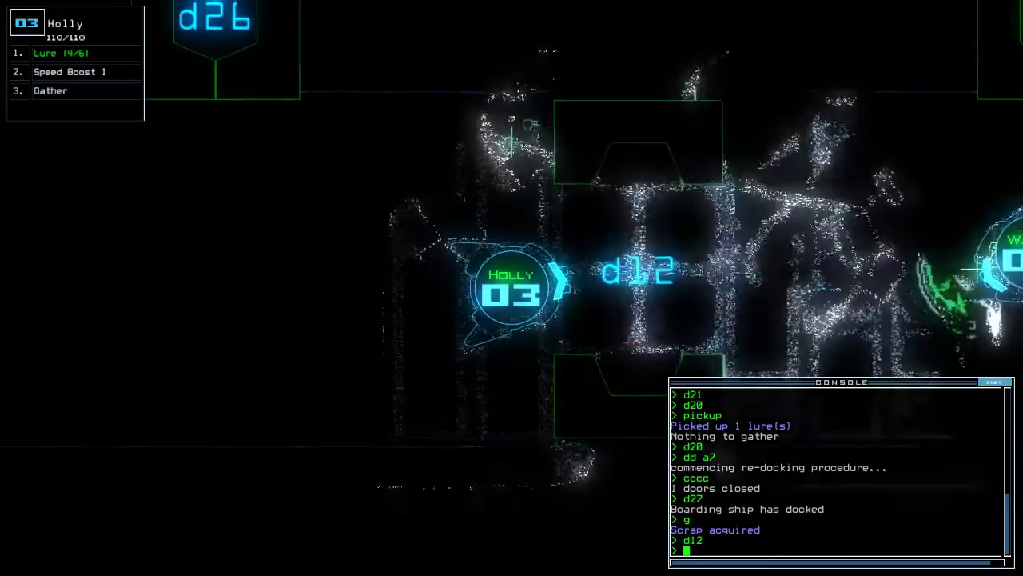
pyautogui.write('ty')
# Gather drones 2 and 3 in r1, then send drone 2 to power r2's generator.
pyautogui.press('Return')
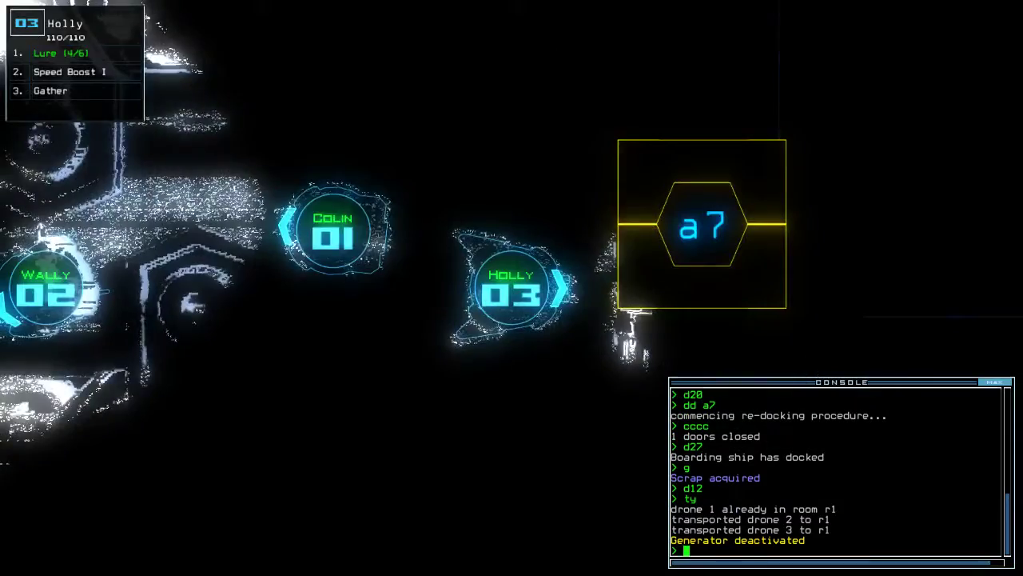
pyautogui.press('Tab')
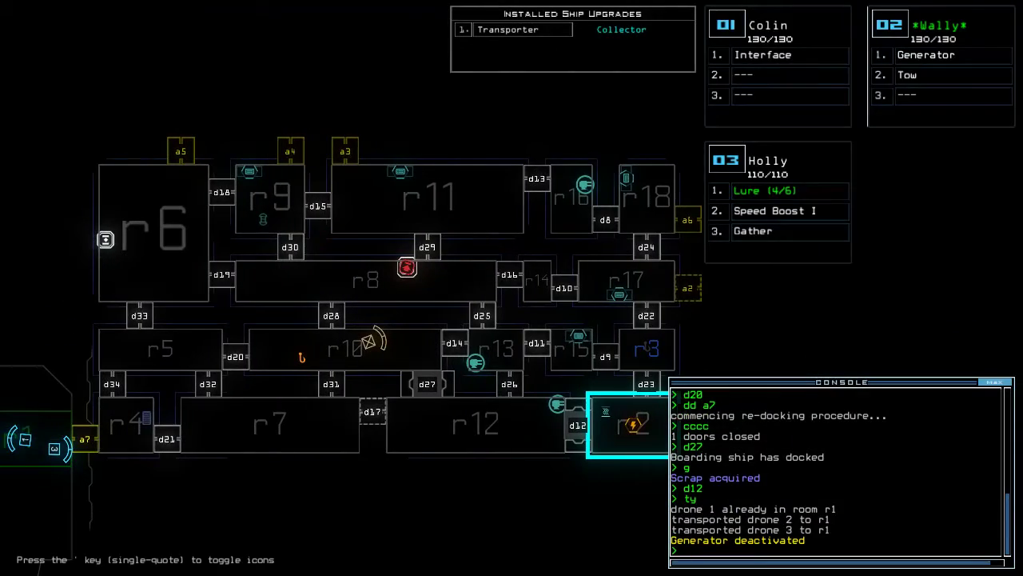
pyautogui.write('r2')
pyautogui.press('Return')
pyautogui.write('enerator 2')
pyautogui.press('Return')
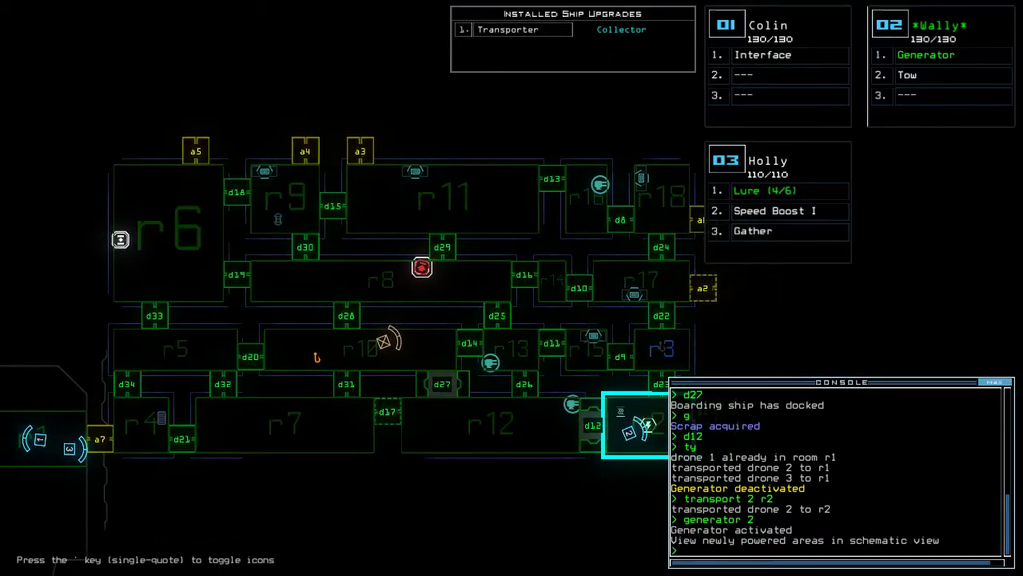
pyautogui.write('arr')
# Open every door into r1 and door d21, checking the ship schematic.
pyautogui.press('Return')
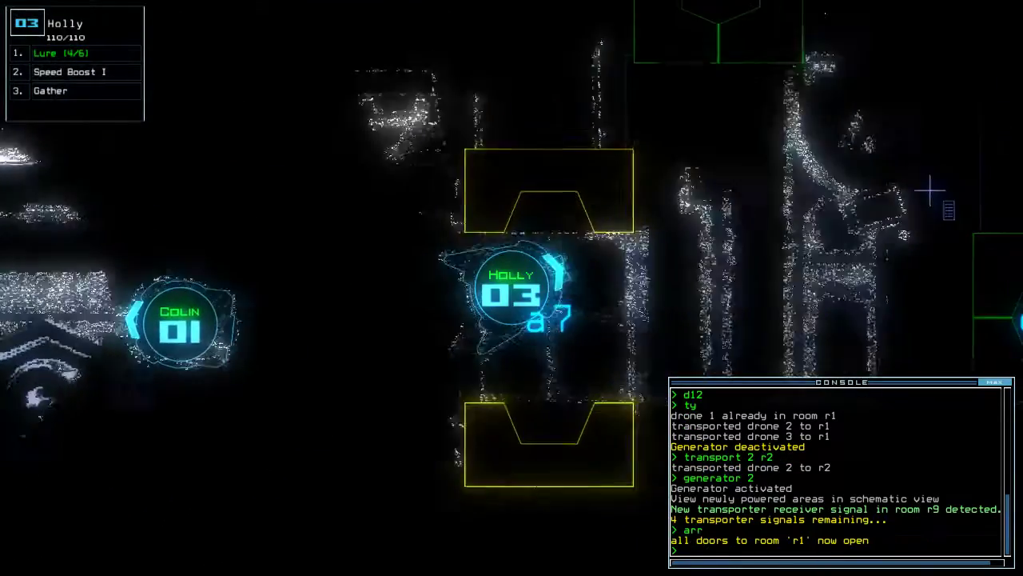
pyautogui.press('Tab')
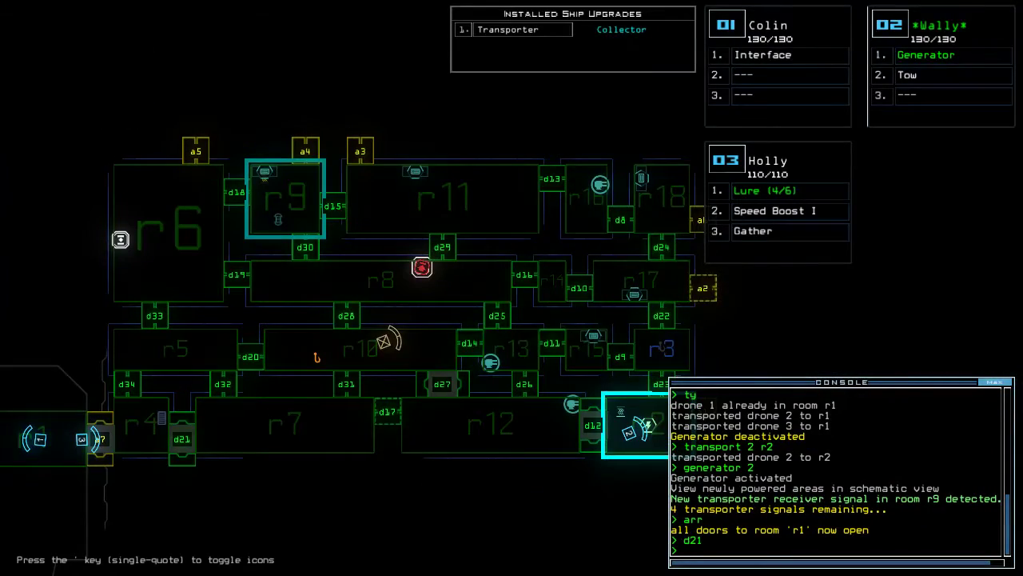
pyautogui.press('Tab')
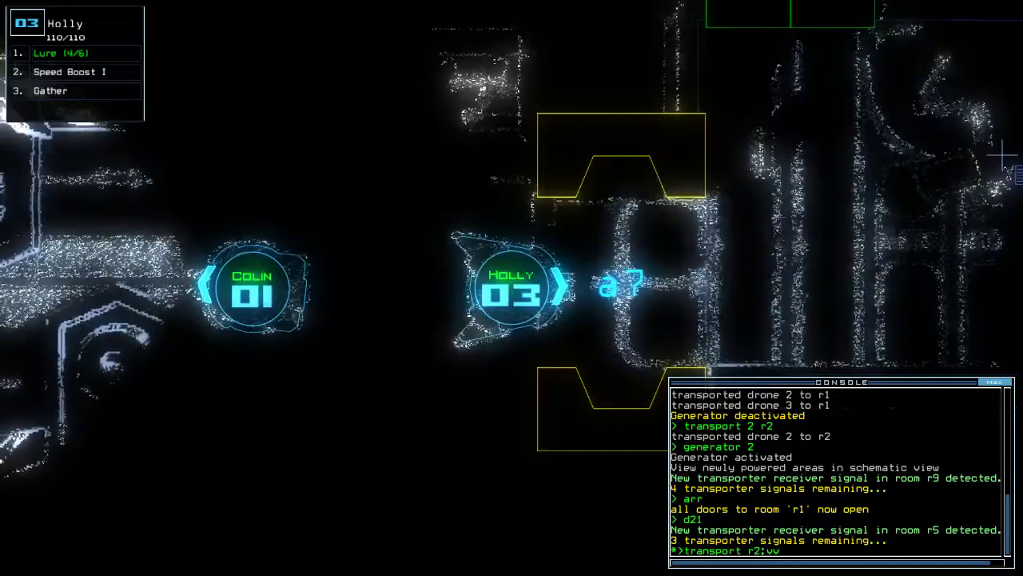
# Transport Holly to r2 and close the doors to r1.
pyautogui.press('Tab')
pyautogui.press('Tab')
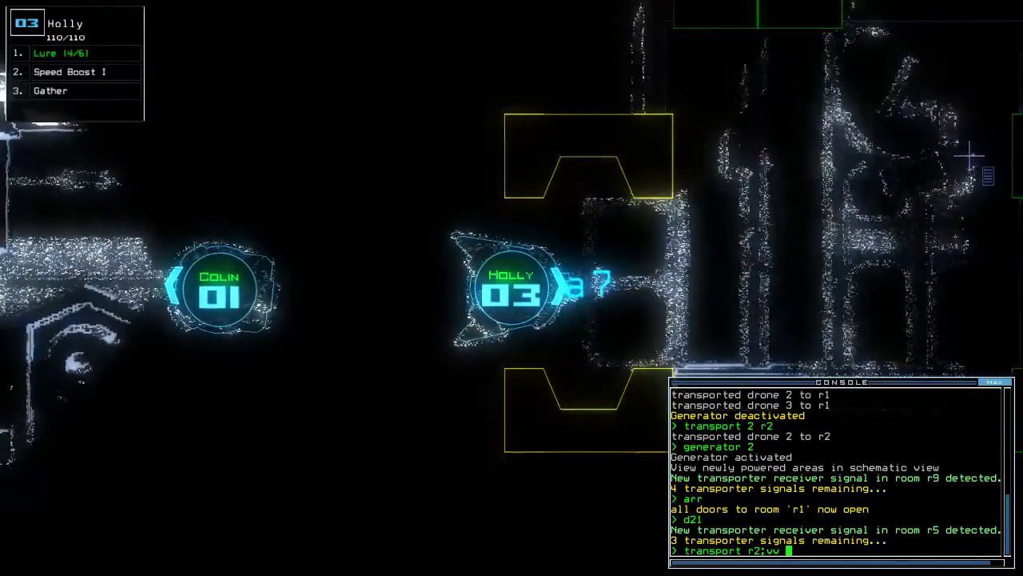
pyautogui.press('Return')
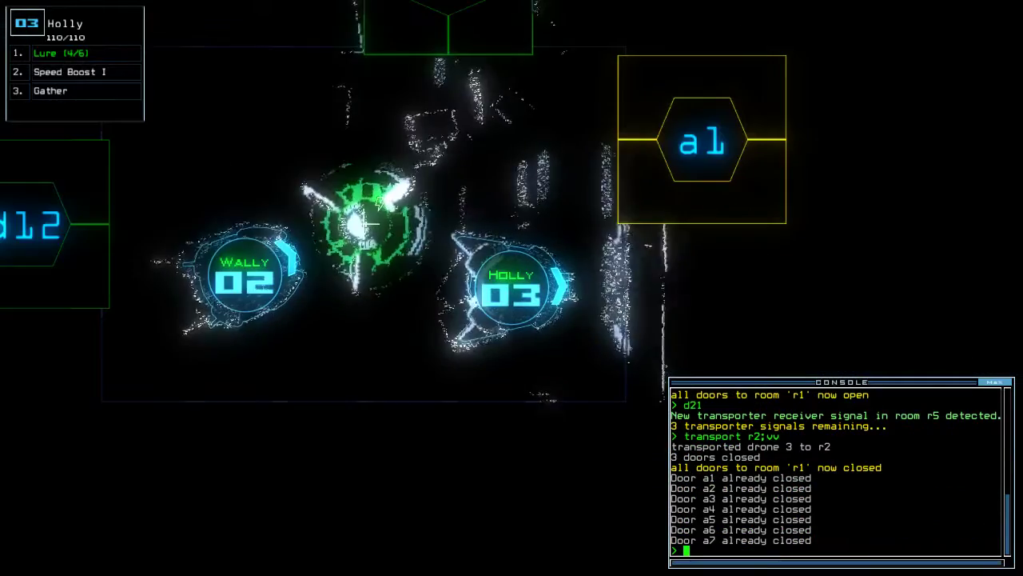
pyautogui.press('Tab')
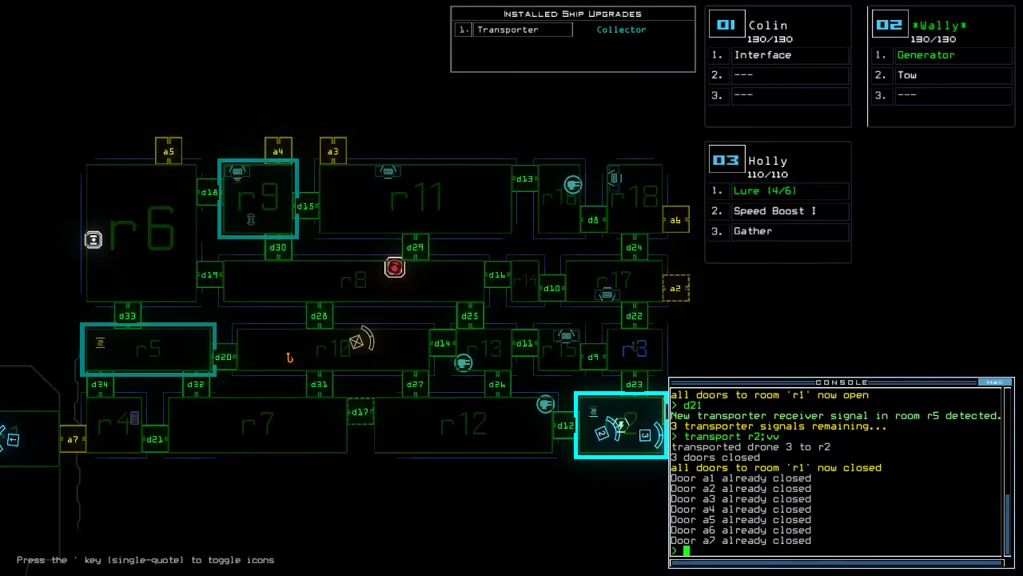
pyautogui.press('Tab')
pyautogui.write('d')
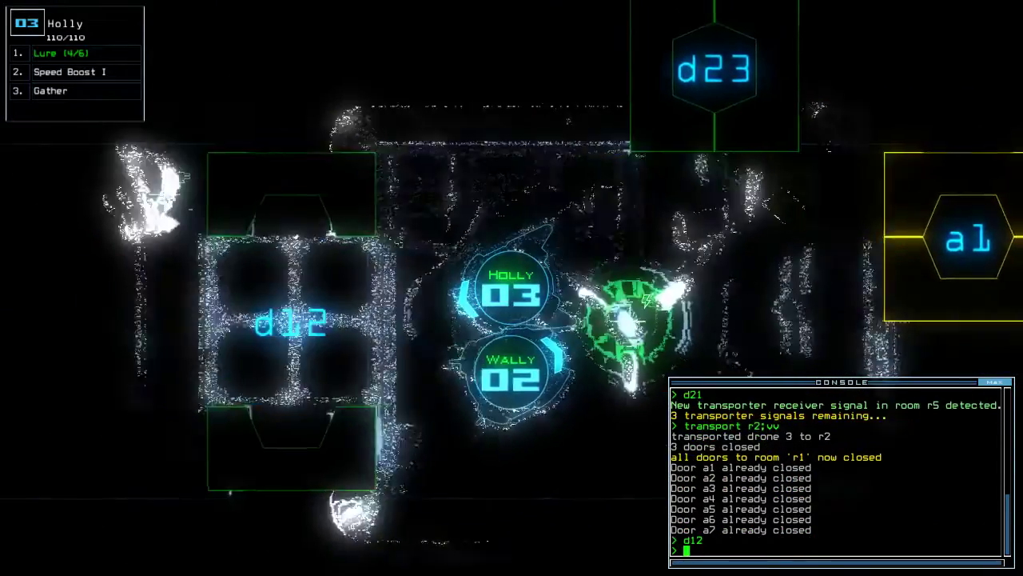
# Move Holly through doors d12 and d27 and pick up the lure.
pyautogui.press('Left')
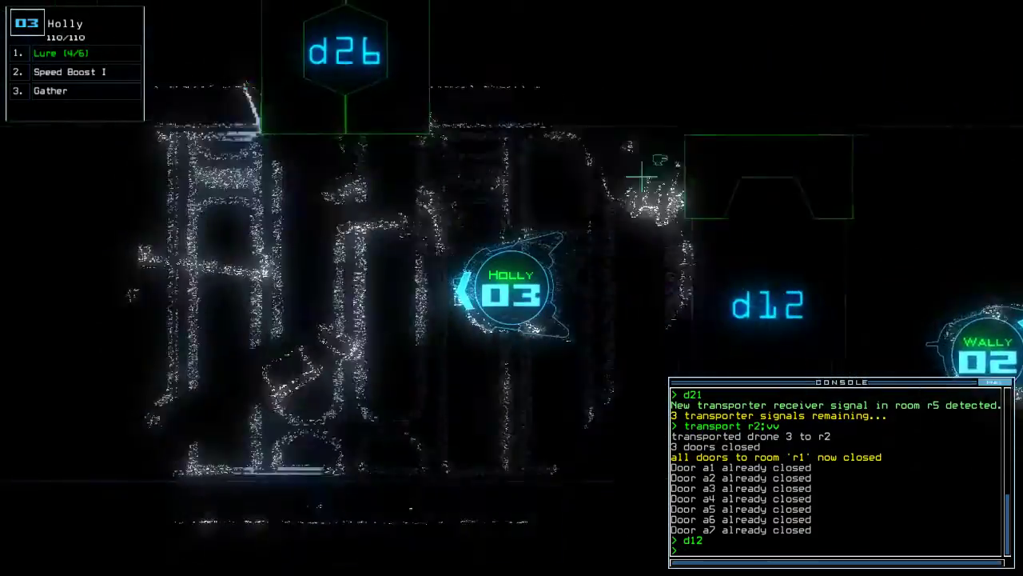
pyautogui.write('d2')
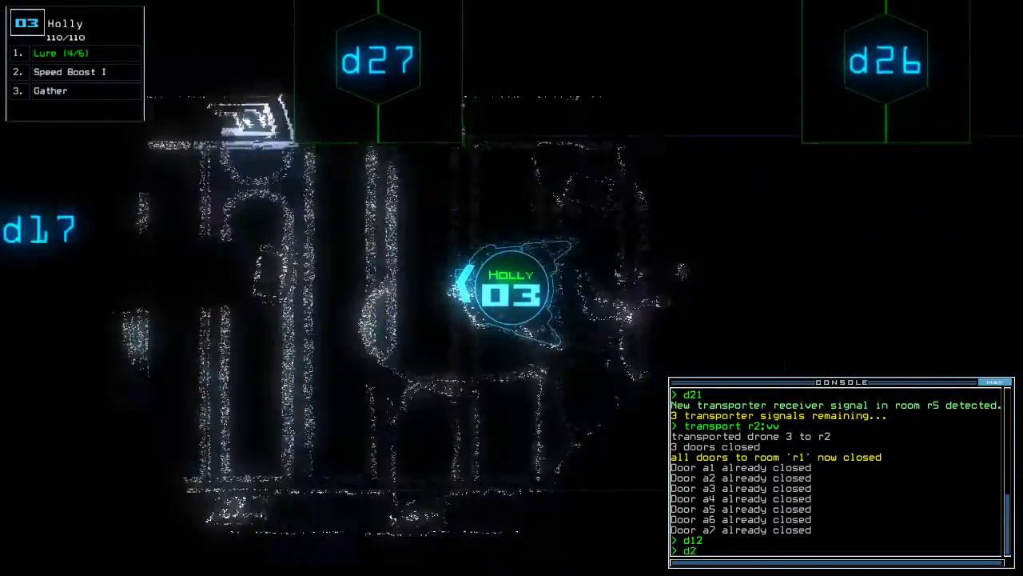
pyautogui.write('7')
pyautogui.press('Return')
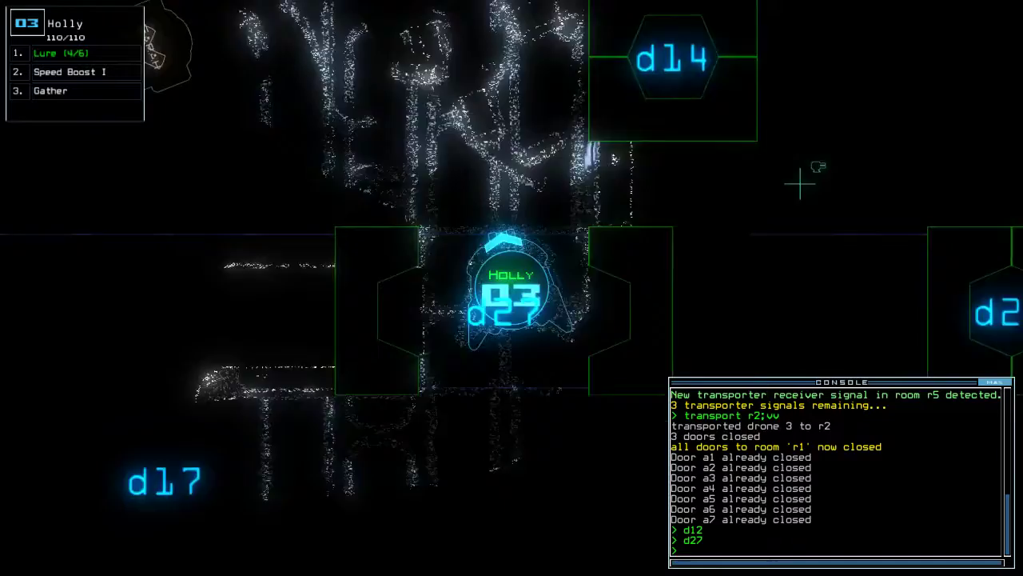
pyautogui.write('pi')
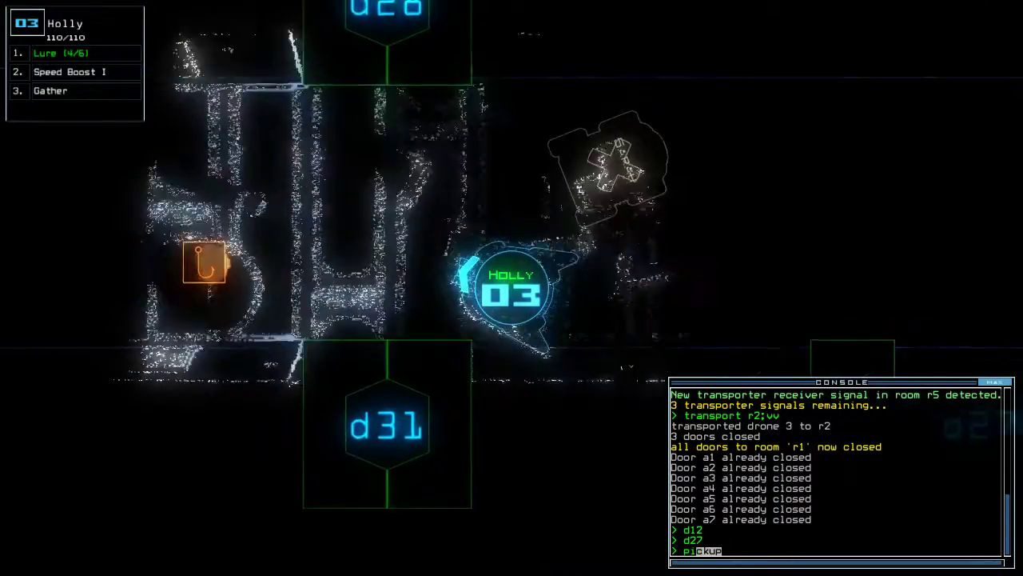
pyautogui.write('ckup')
pyautogui.press('Return')
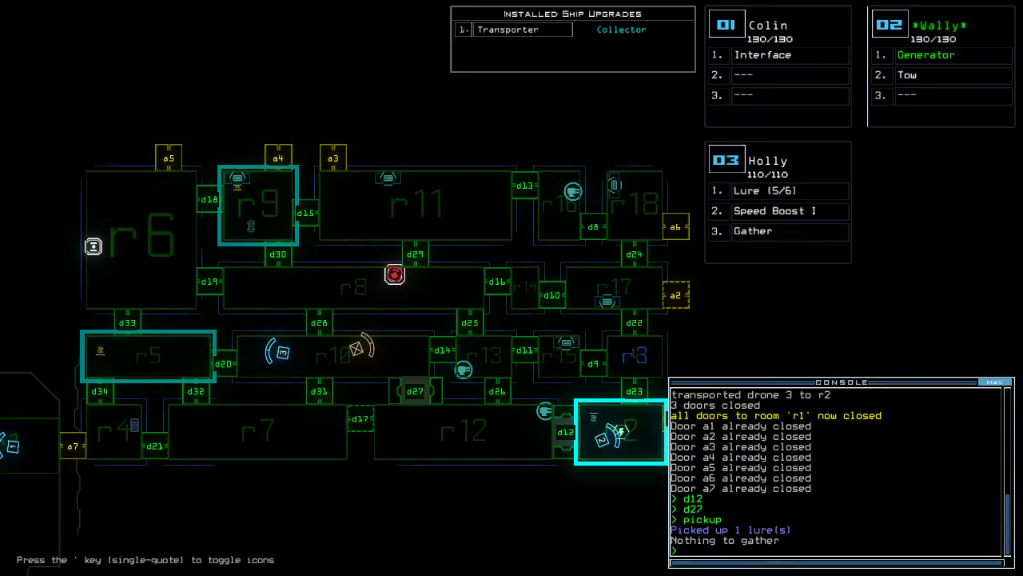
pyautogui.write('d31')
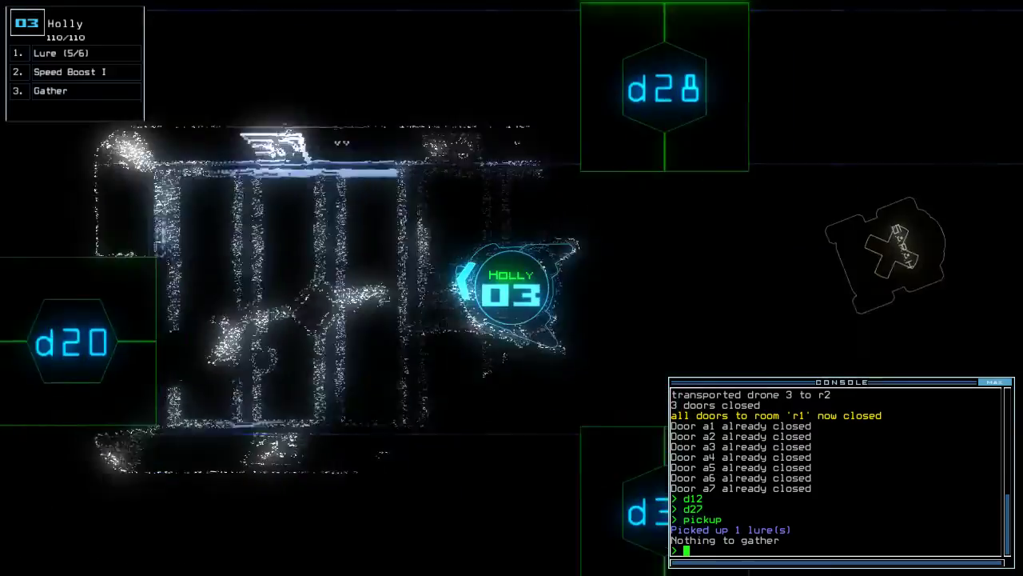
# Open door d31 and have Holly gather scrap twice beyond it.
pyautogui.press('Return')
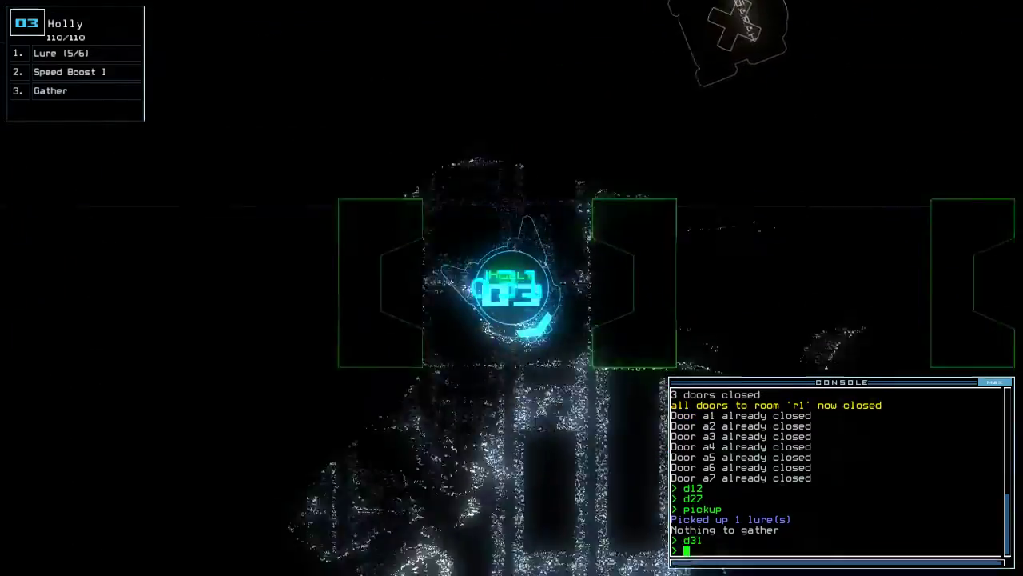
pyautogui.write('g')
pyautogui.press('Return')
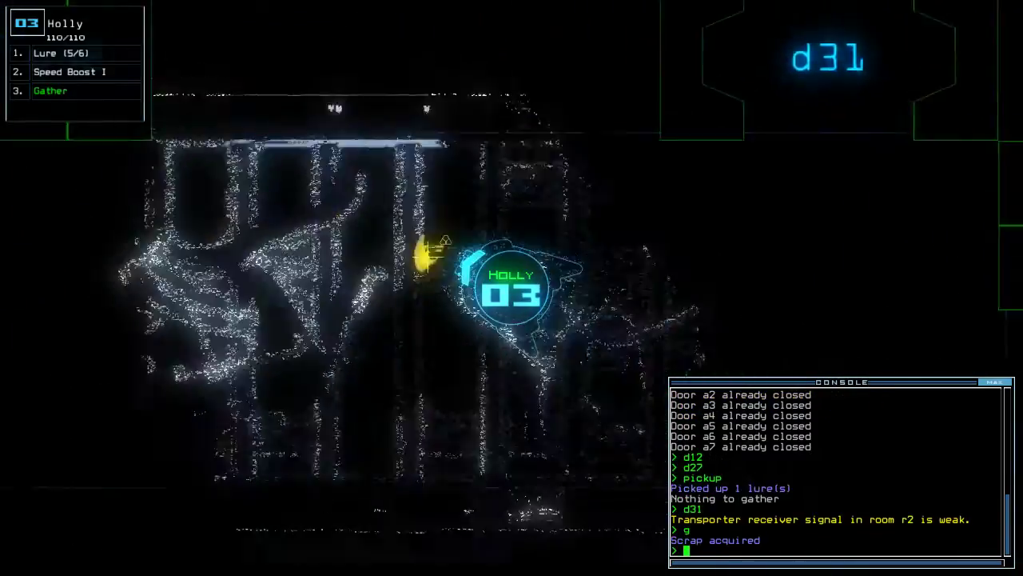
pyautogui.write('g')
pyautogui.press('Return')
pyautogui.press('Tab')
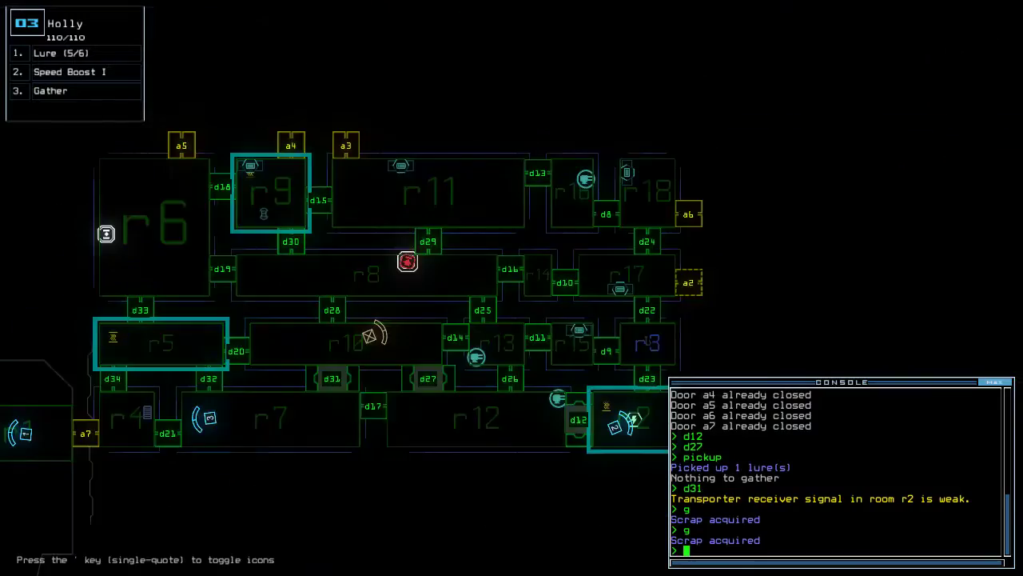
pyautogui.press('Tab')
pyautogui.write('d32')
# Open d32, transport Holly back to r1, and close the four open doors.
pyautogui.press('Return')
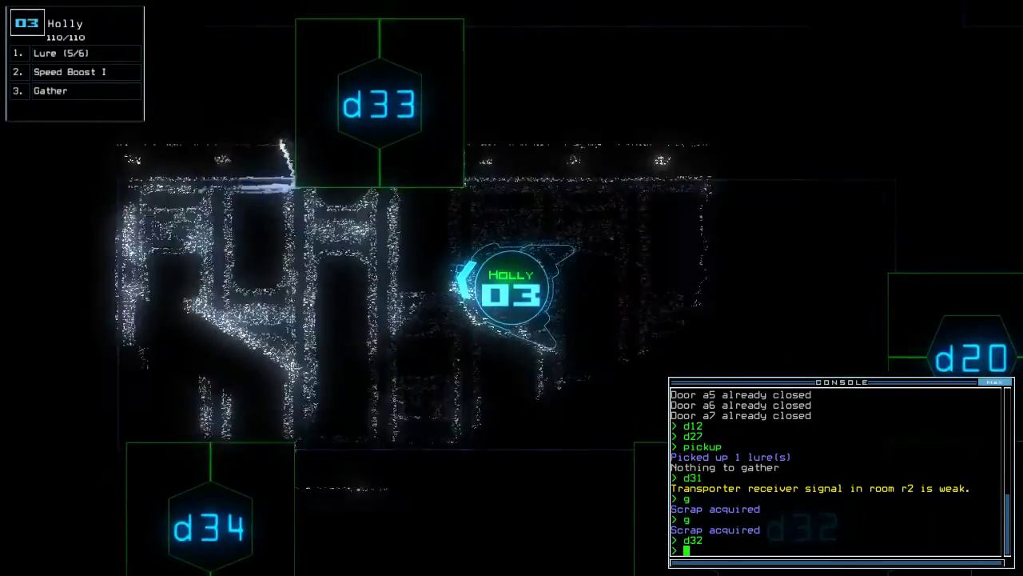
pyautogui.write('trn r1')
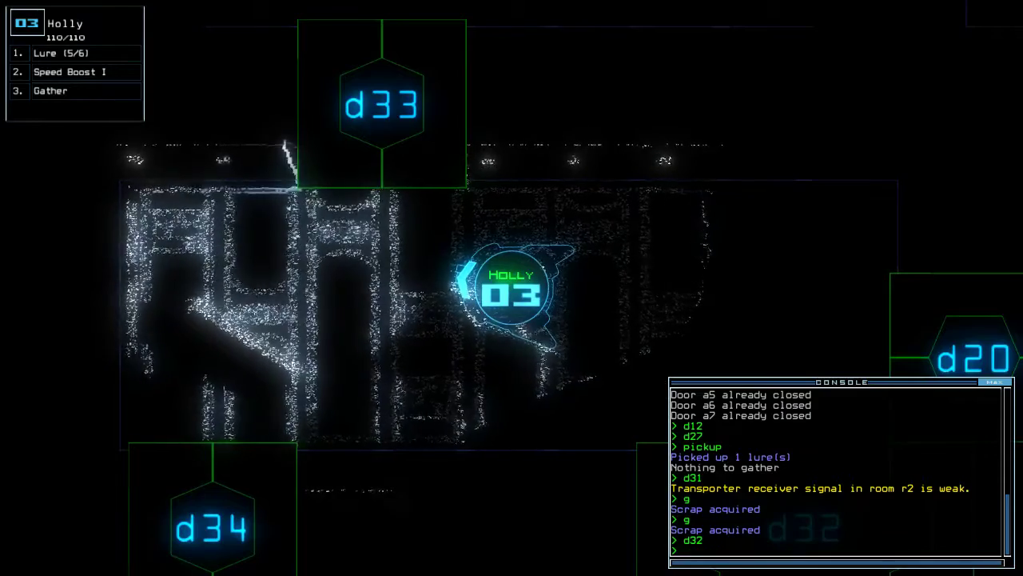
pyautogui.press('Return')
pyautogui.press('Tab')
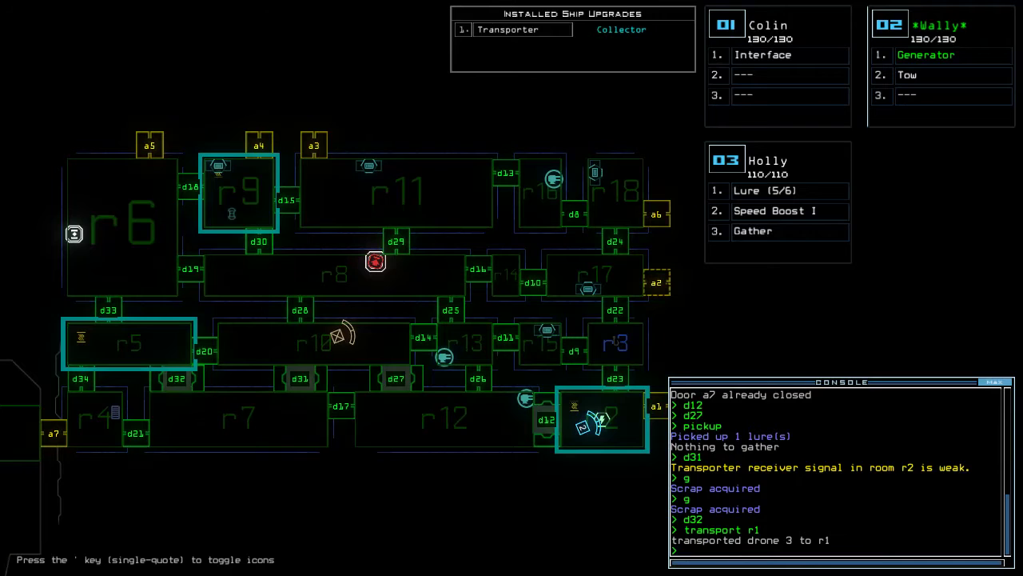
pyautogui.write('ccc')
pyautogui.press('Return')
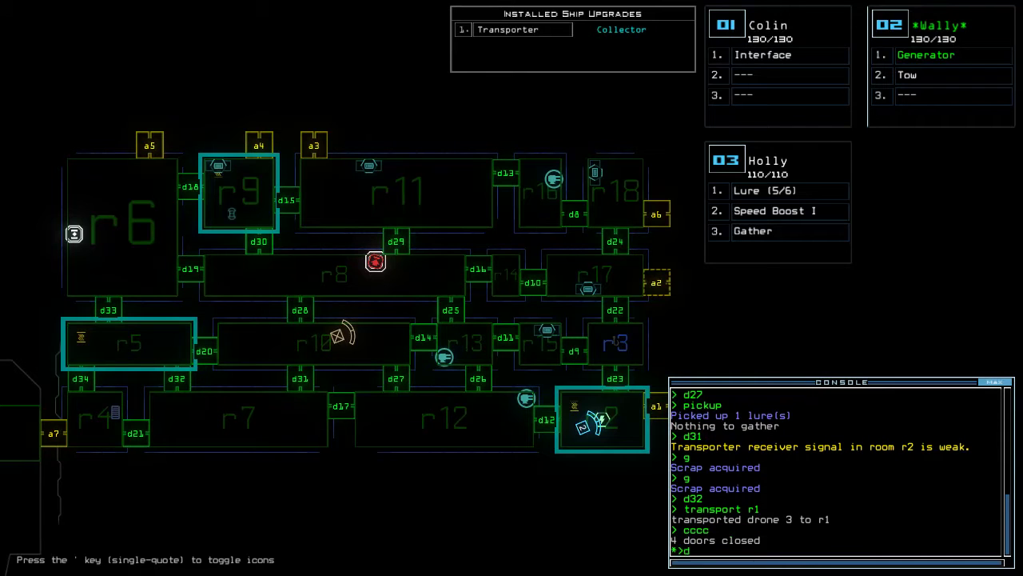
pyautogui.write('d2')
# Close door d22, vent r17 through airlock a2, and re-dock the ship at a1.
pyautogui.press('BackSpace')
pyautogui.press('BackSpace')
pyautogui.press('Return')
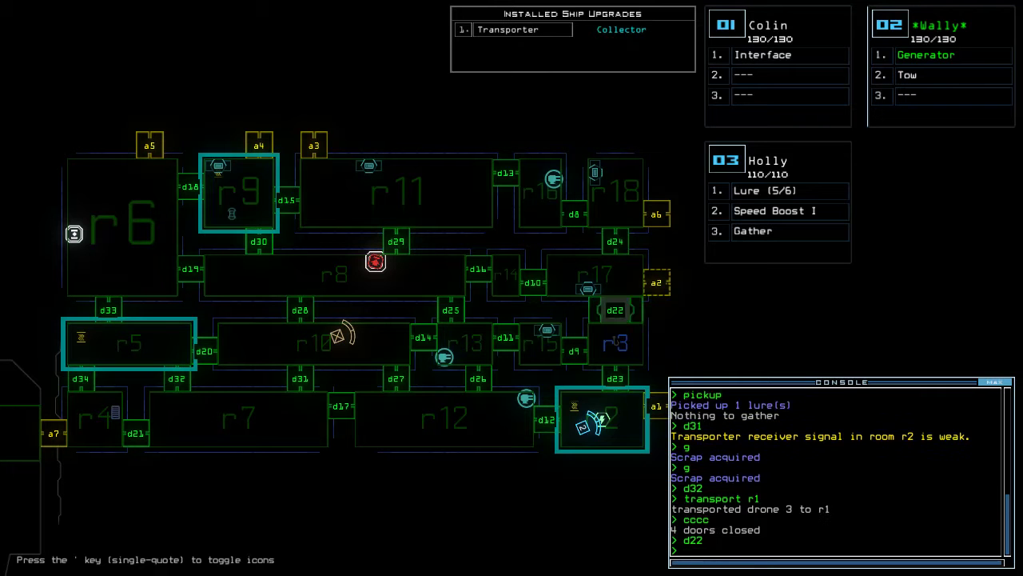
pyautogui.write('a2')
pyautogui.press('Return')
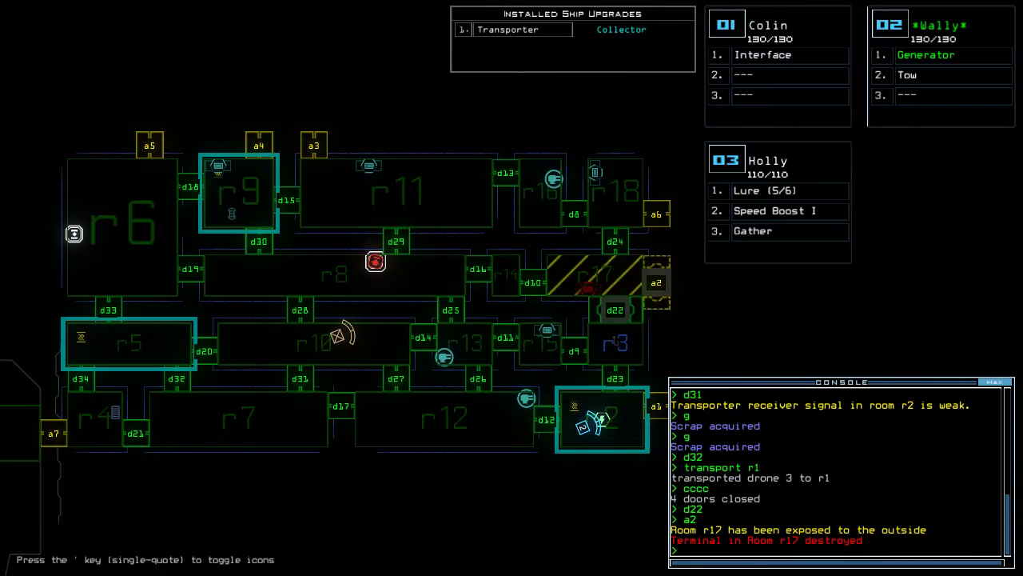
pyautogui.write('dd a1')
pyautogui.press('Return')
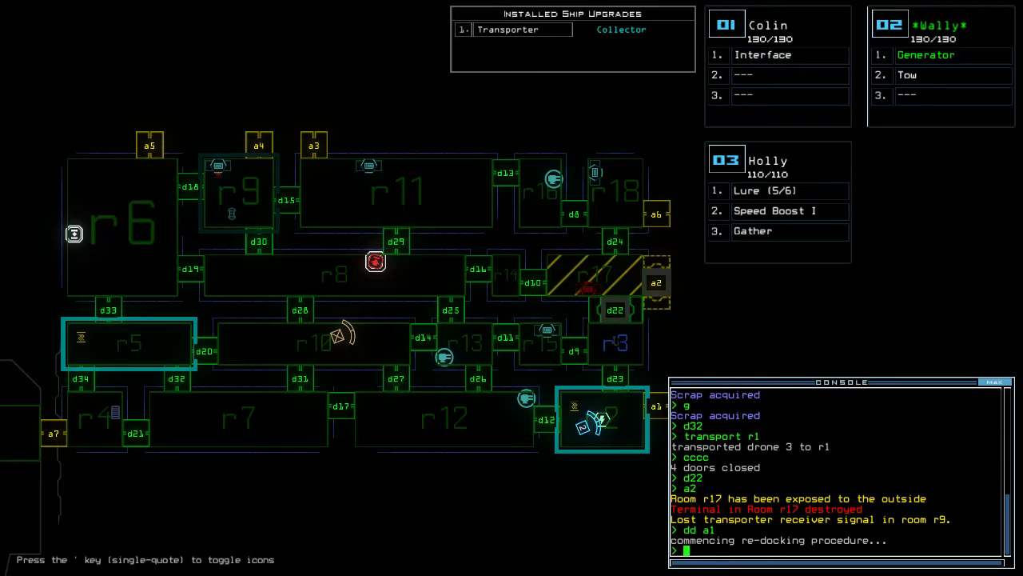
pyautogui.write('vv')
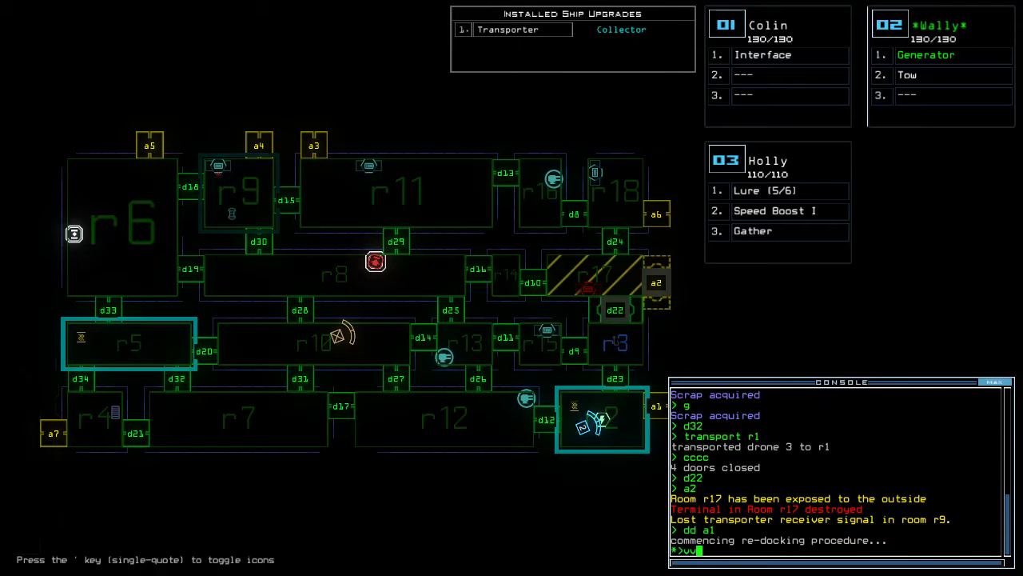
# Close the doors to r1 and vent room r4 through airlock a7.
pyautogui.press('Return')
pyautogui.write('va')
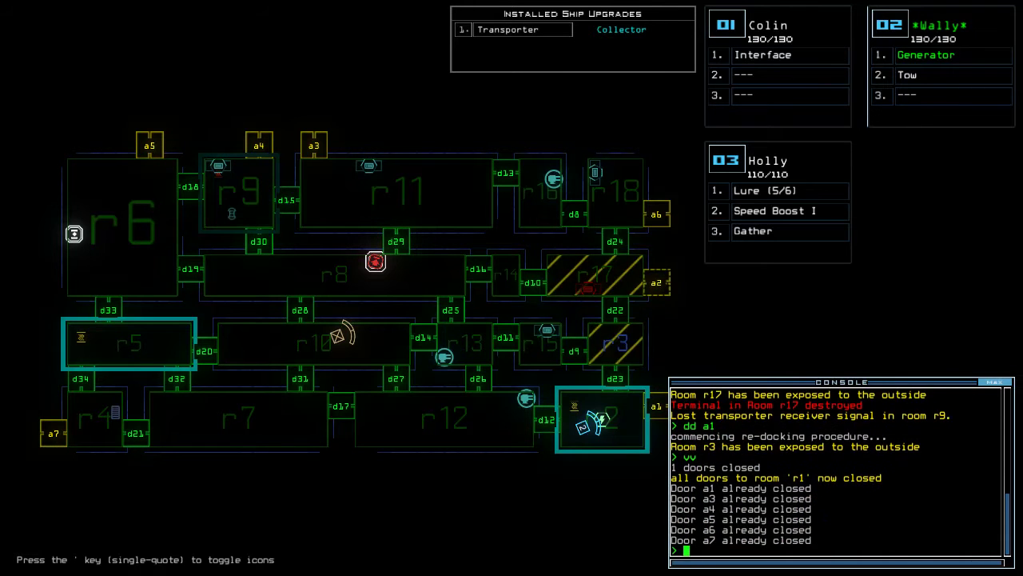
pyautogui.press('Tab')
pyautogui.write('r7')
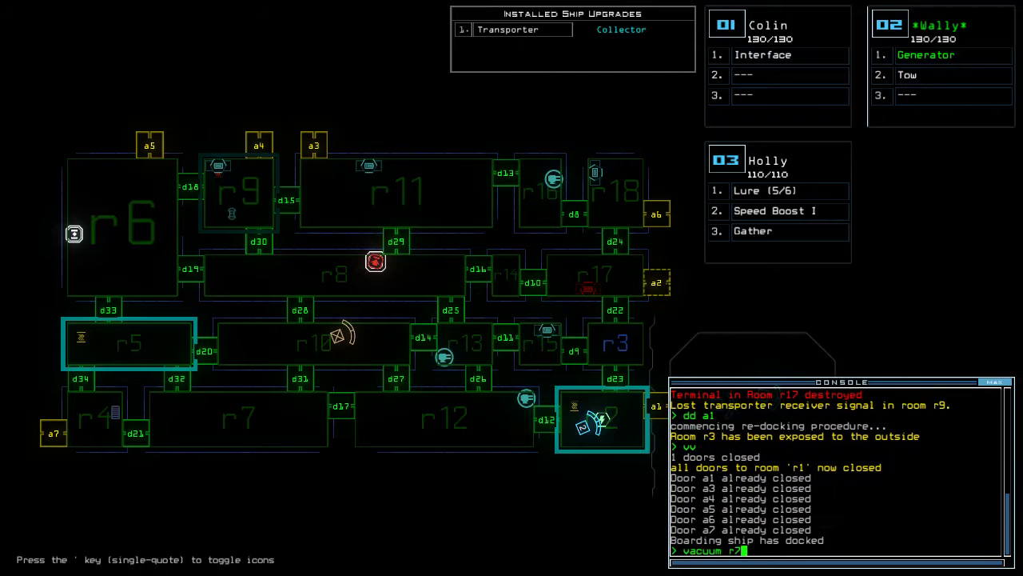
pyautogui.press('BackSpace')
pyautogui.write('4 a7')
pyautogui.press('Return')
pyautogui.write('d')
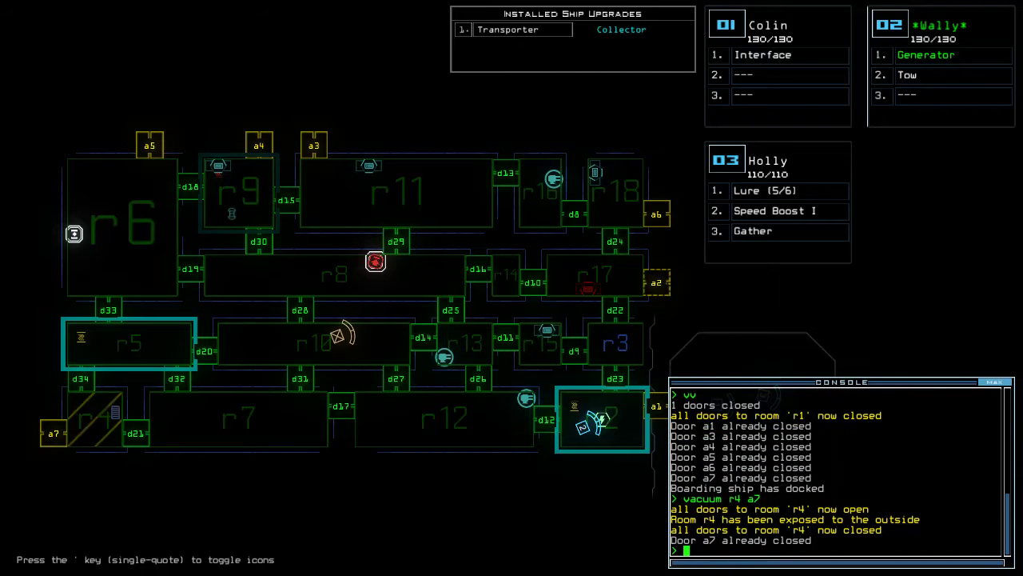
pyautogui.write('34')
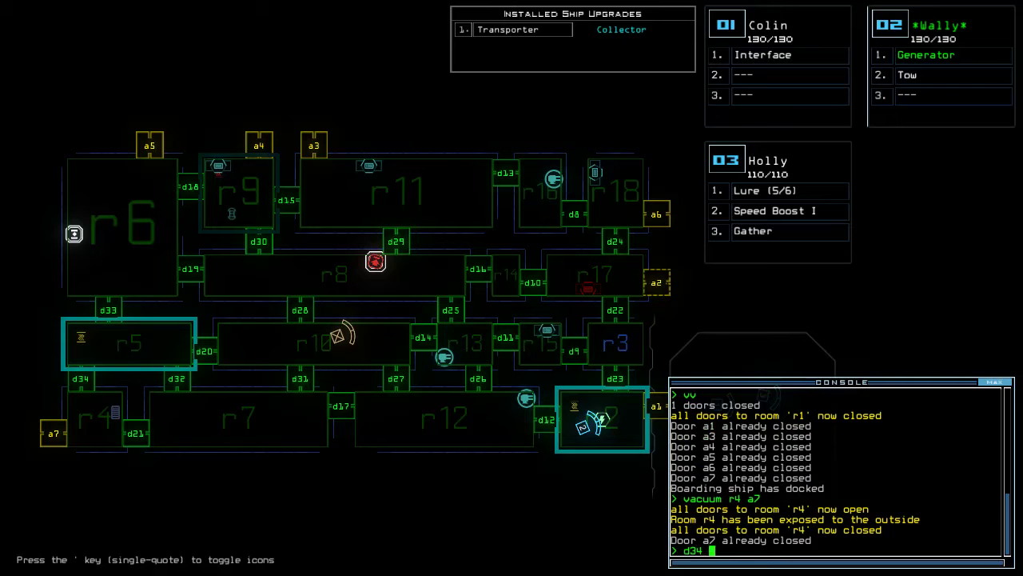
pyautogui.write(' d')
# Open doors d21, d31, d27, d19, d15 and d13.
pyautogui.press('BackSpace')
pyautogui.write('21')
pyautogui.write('27')
pyautogui.press('Return')
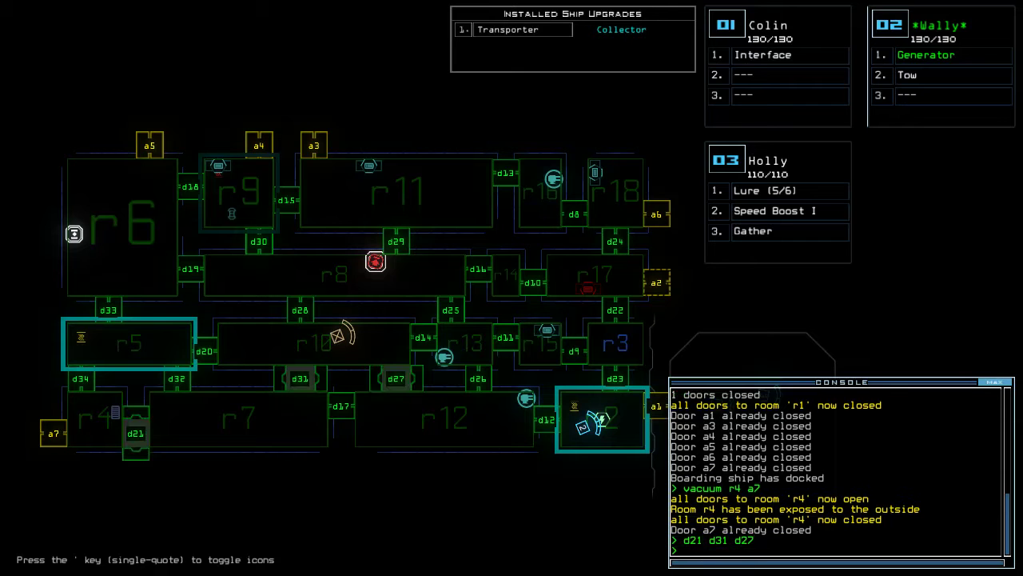
pyautogui.write('d')
pyautogui.write('19')
pyautogui.press('Return')
pyautogui.write('d13')
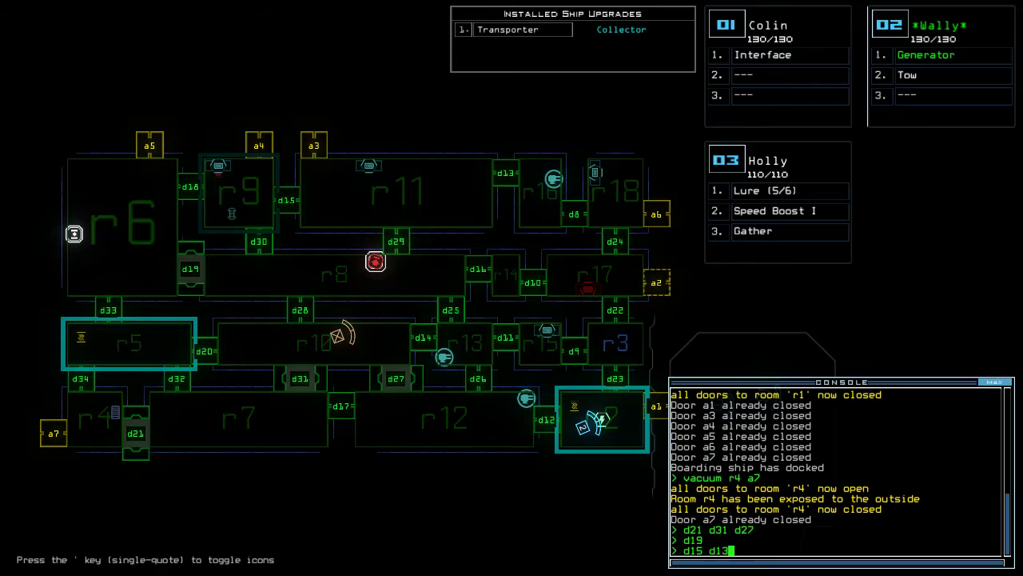
pyautogui.press('Return')
pyautogui.write('d16 d')
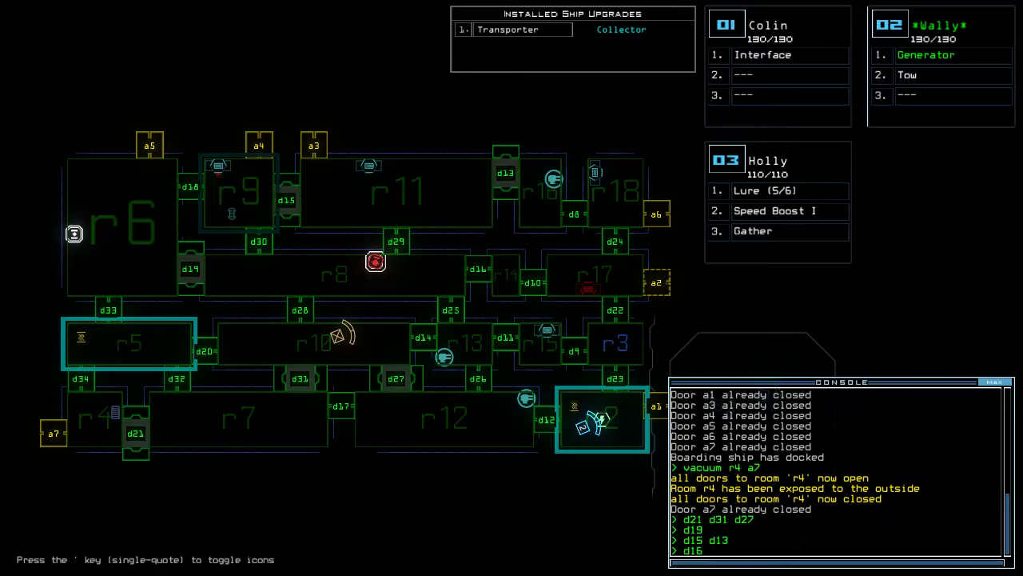
pyautogui.write('10')
# Open d16, d10, d11 and d12, gather the drones in r1, and stop the generator.
pyautogui.press('Return')
pyautogui.write('d')
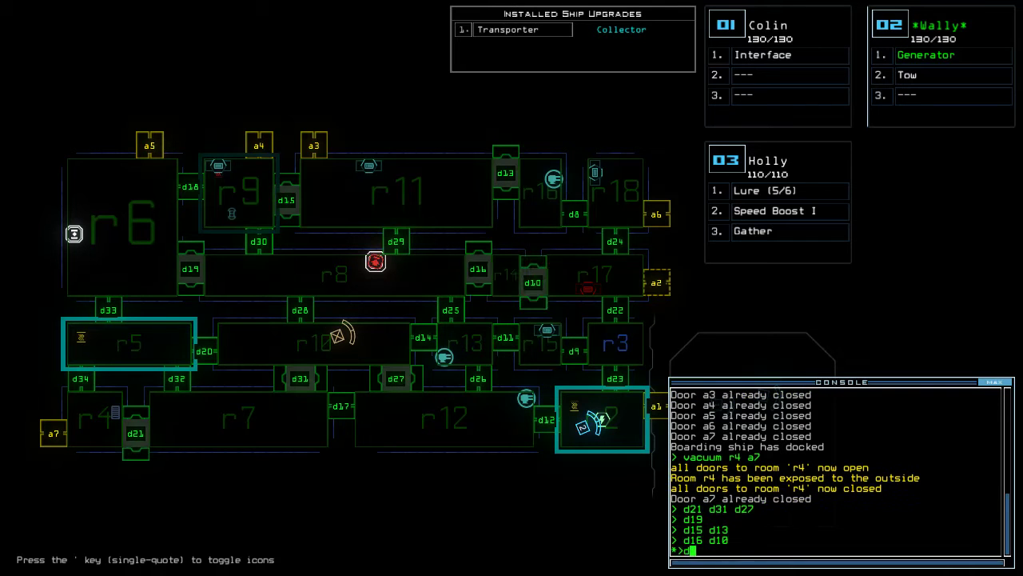
pyautogui.write('11')
pyautogui.press('Return')
pyautogui.write('d12')
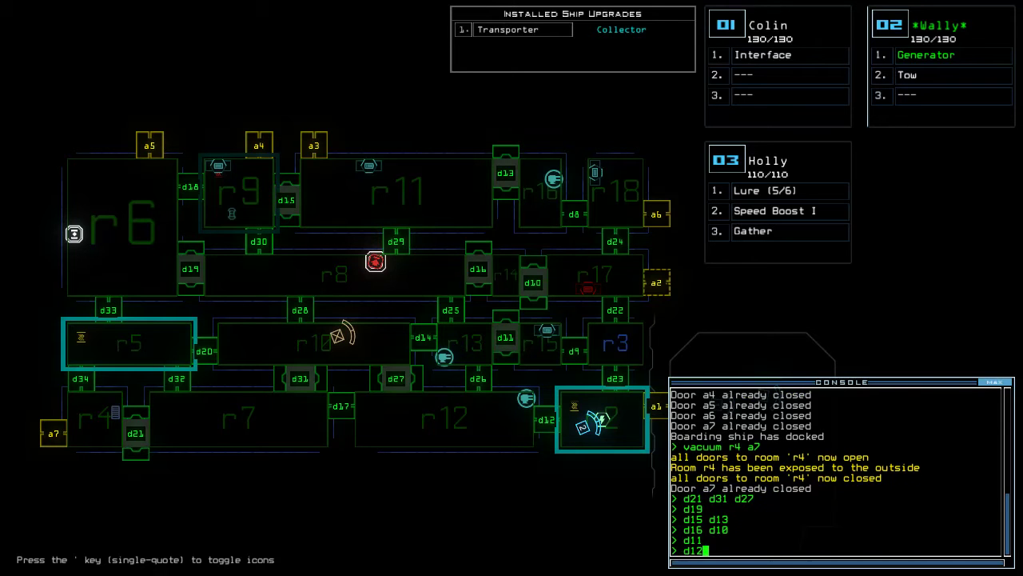
pyautogui.write('he')
pyautogui.write('ll;ty')
pyautogui.press('Return')
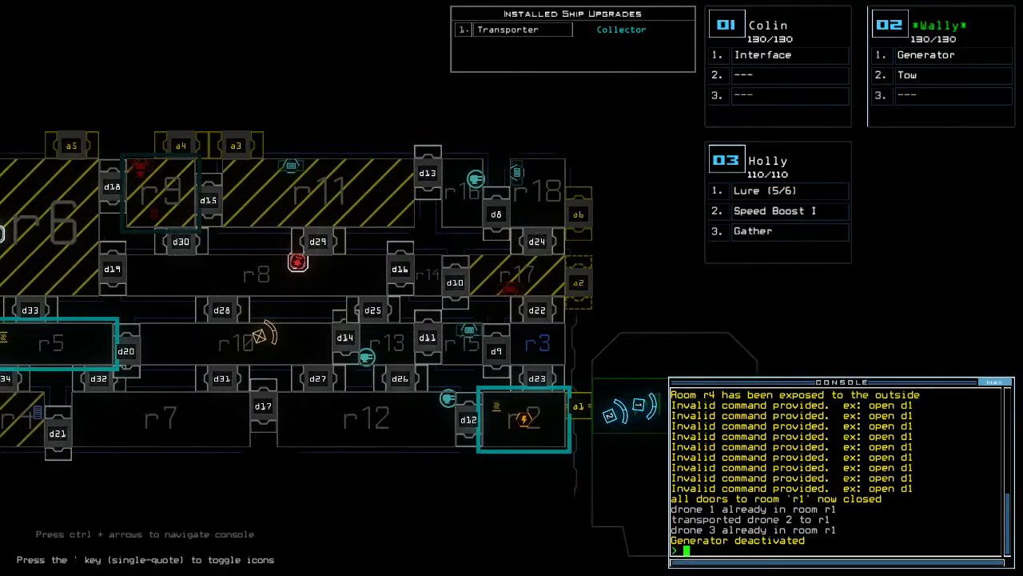
# Pan across the ship map while rooms vent and radiation spreads.
pyautogui.press('Left')
pyautogui.press('Left')
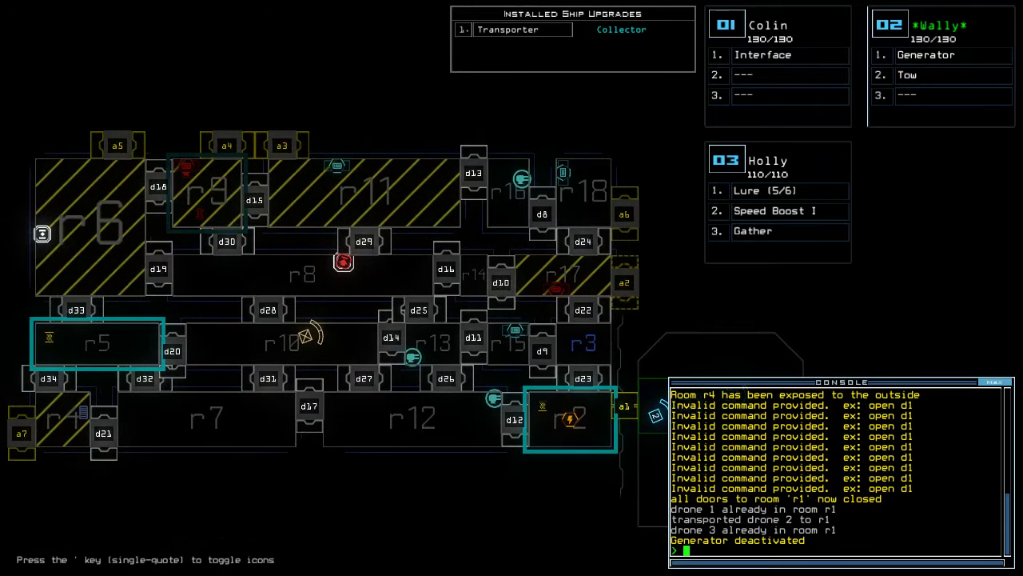
pyautogui.press('Left')
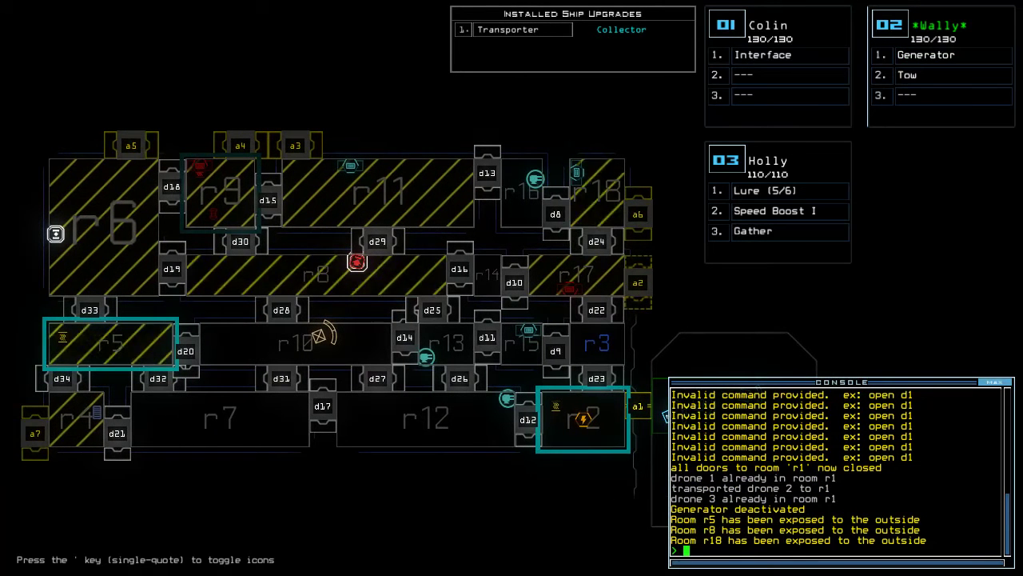
pyautogui.press('Left')
pyautogui.press('Down')
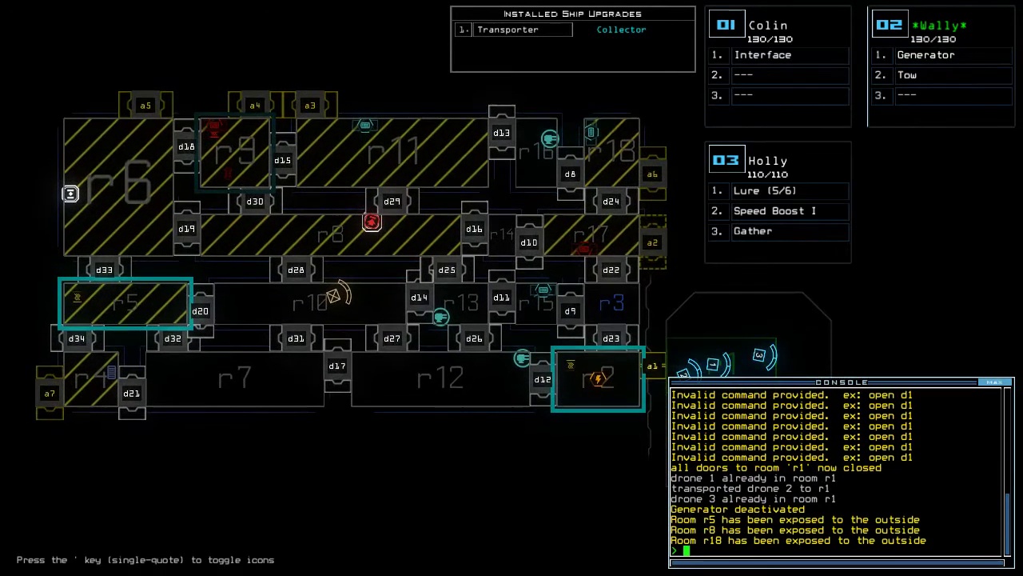
pyautogui.press('Left')
pyautogui.press('Up')
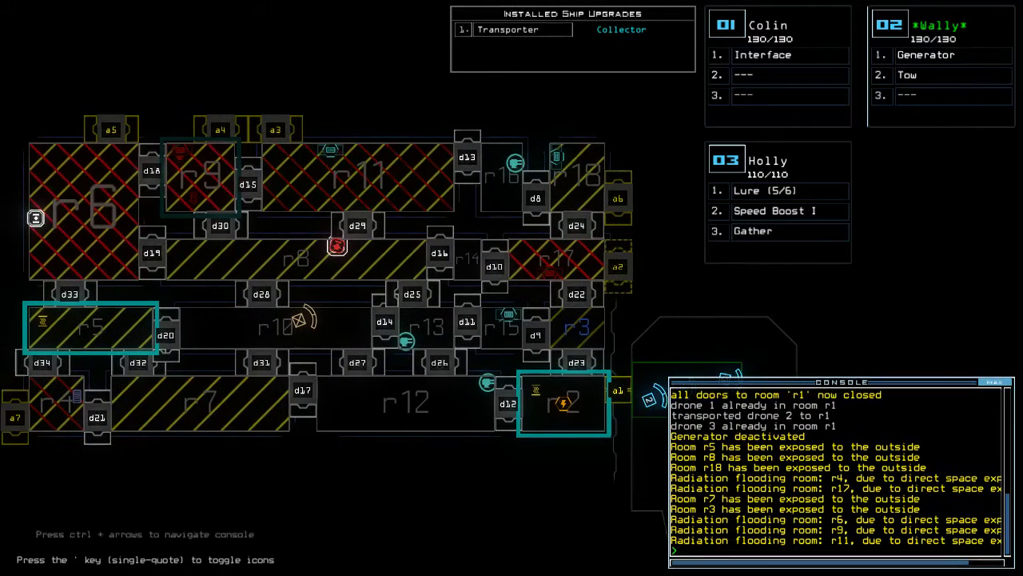
pyautogui.press('Left')
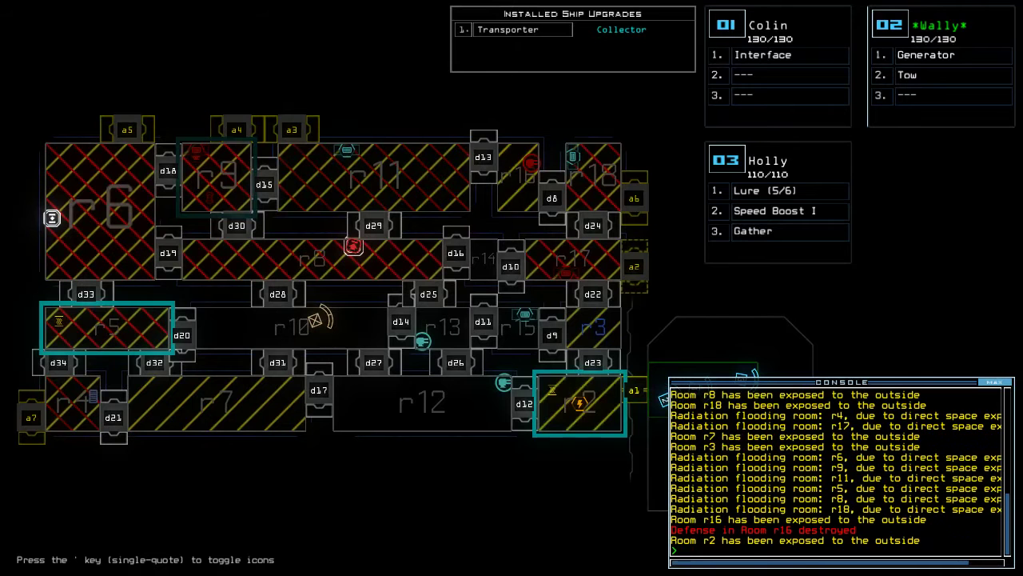
pyautogui.press('Left')
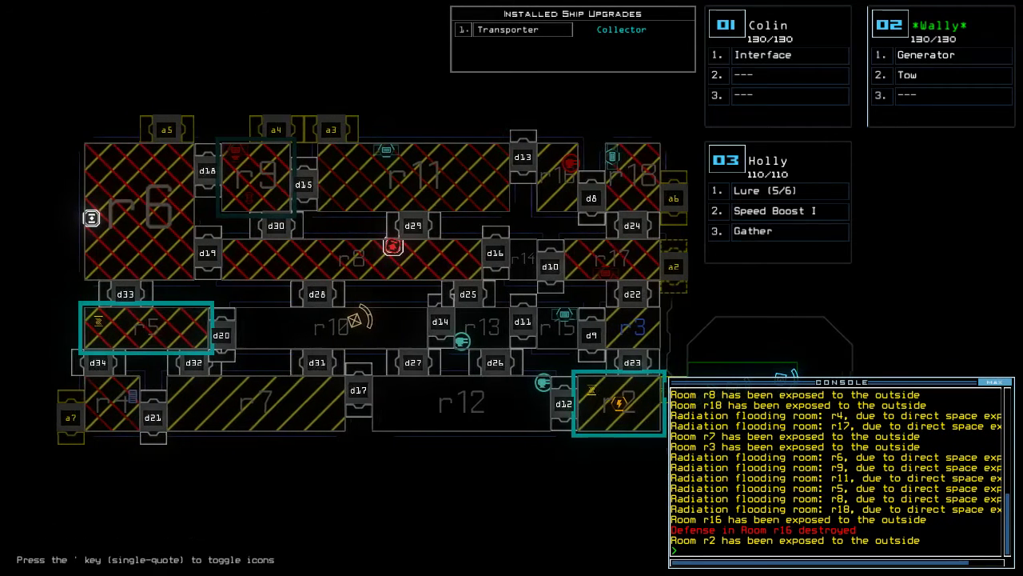
pyautogui.press('Right')
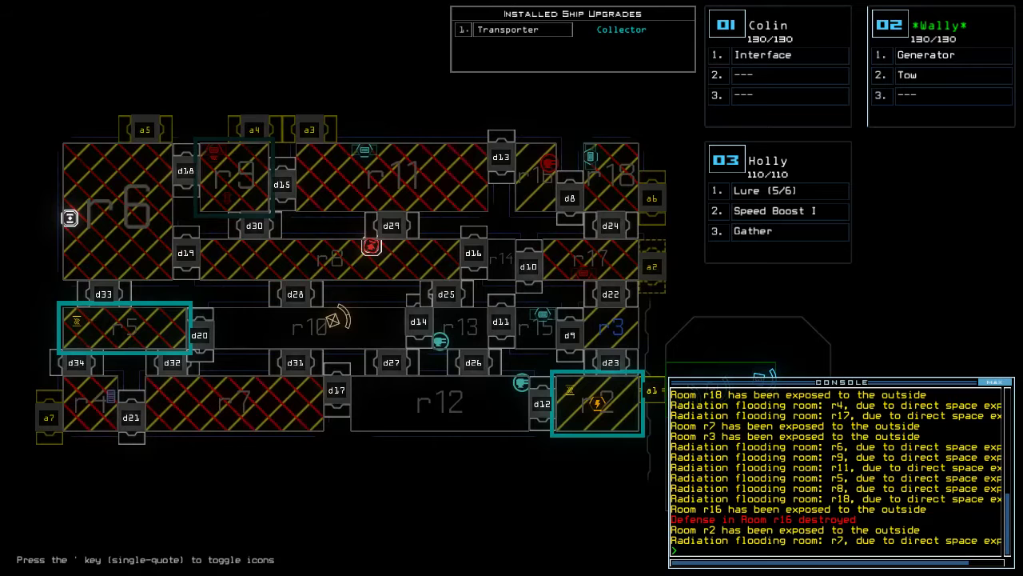
pyautogui.press('Right')
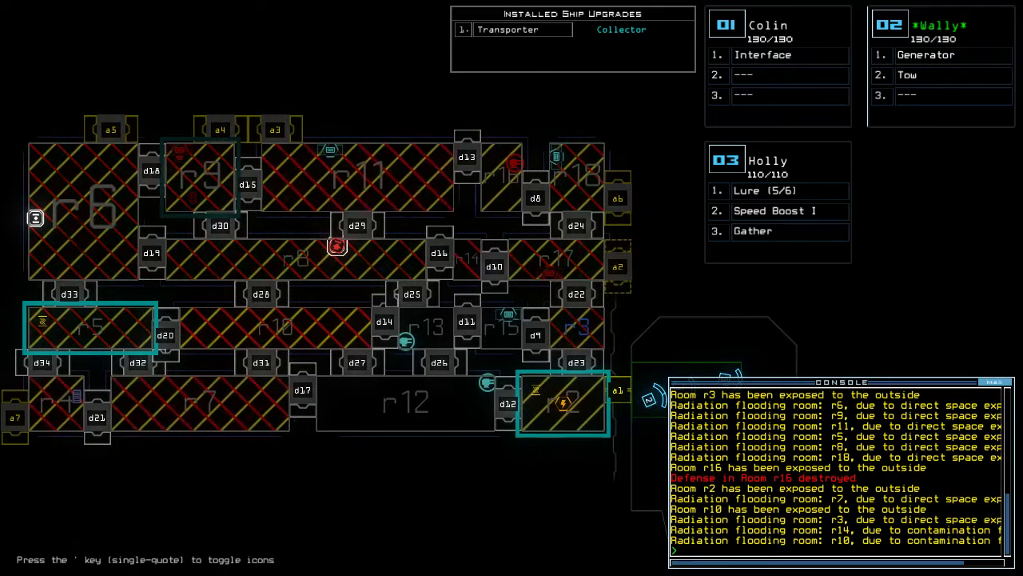
pyautogui.press('Left')
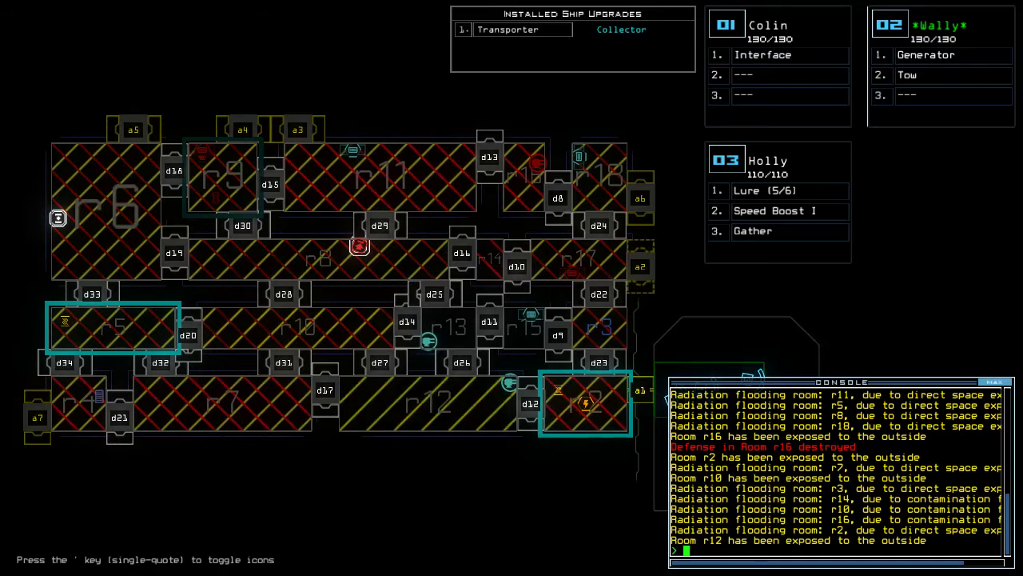
pyautogui.write('o')
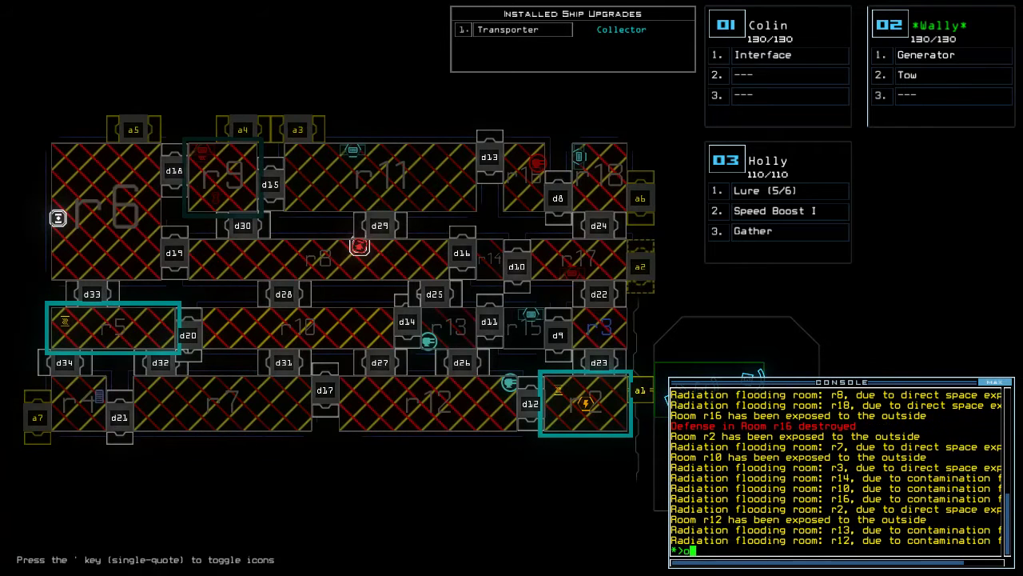
pyautogui.write('ut')
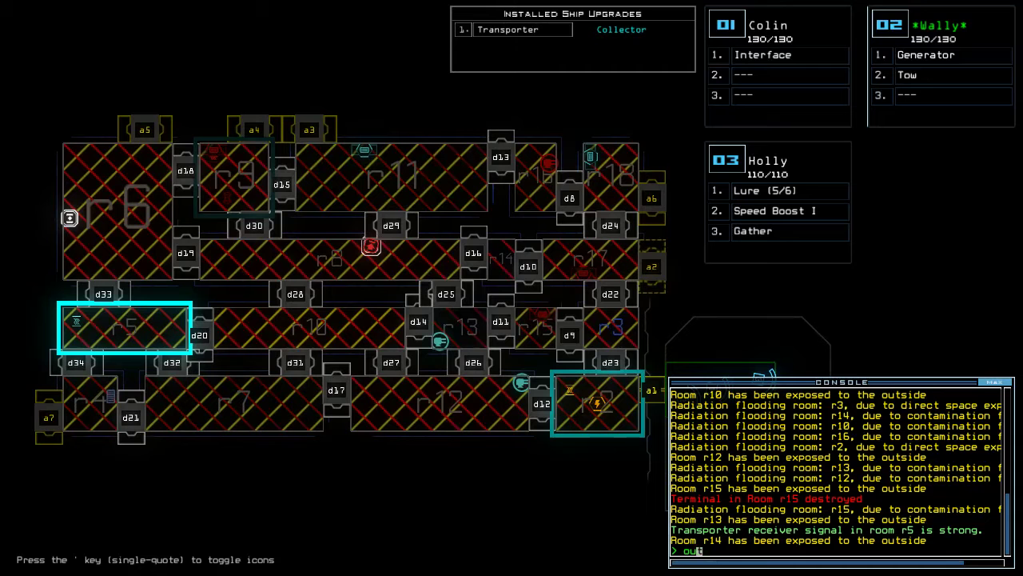
# Clear the half-typed command, wait for radiation to flood, then check mission time.
pyautogui.press('BackSpace')
pyautogui.press('BackSpace')
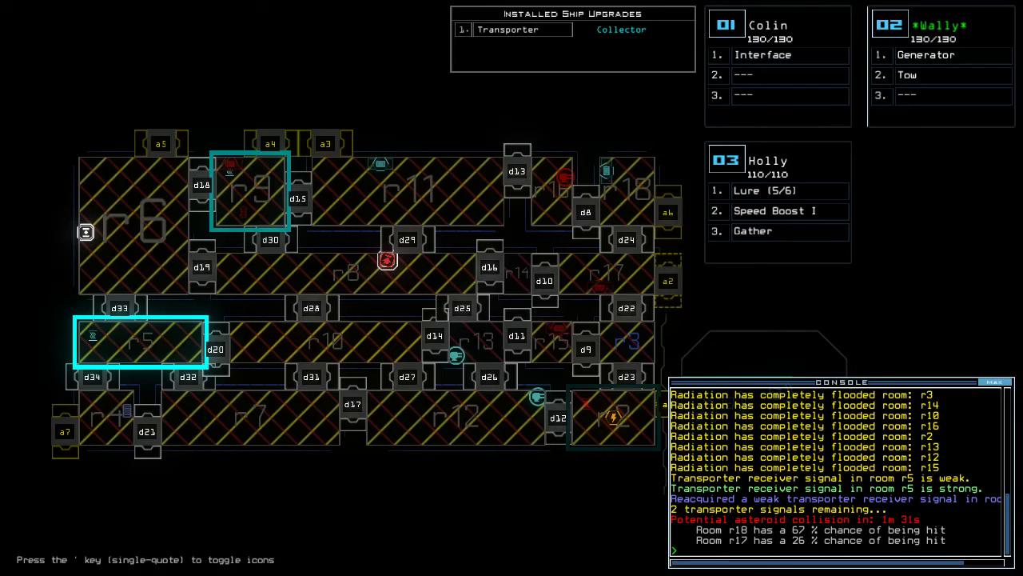
pyautogui.write('te')
pyautogui.press('Return')
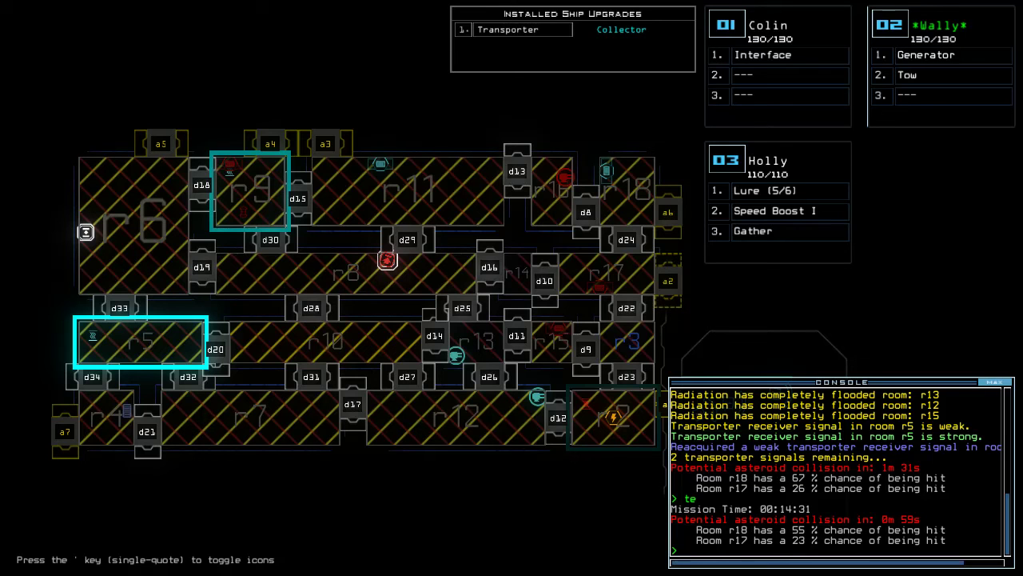
pyautogui.write('out')
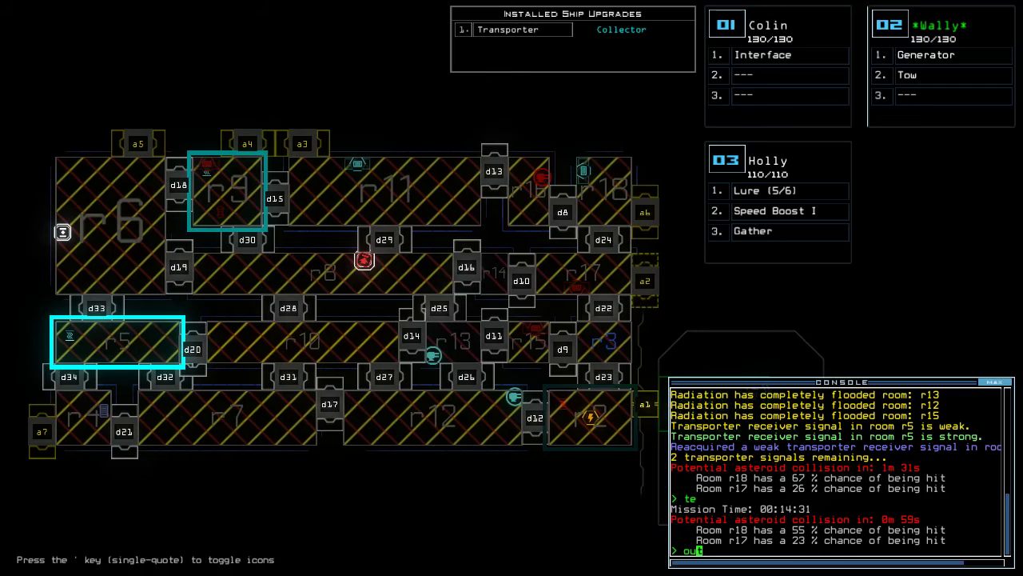
# Leave the derelict with the out command, reaching the 845-point score screen.
pyautogui.press('Return')
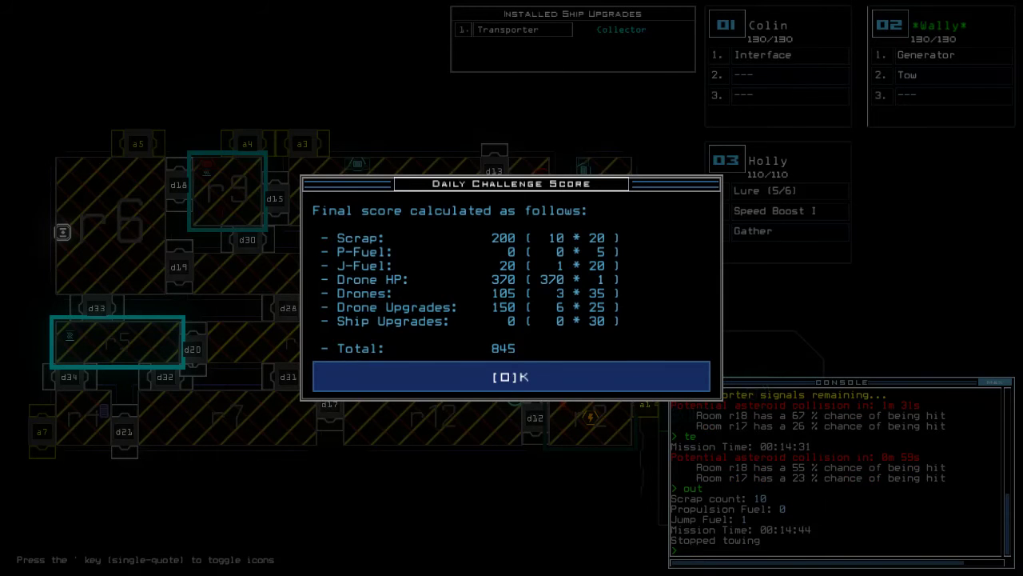
# Accept the 845 Daily Challenge score and open the 10/14/2020 Daily Leaderboard.
pyautogui.press('o')
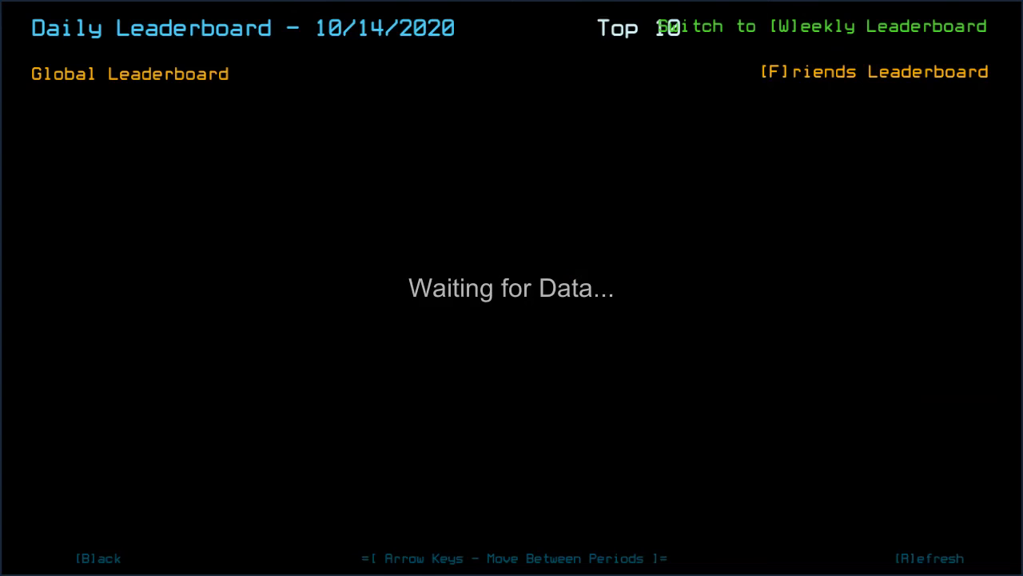